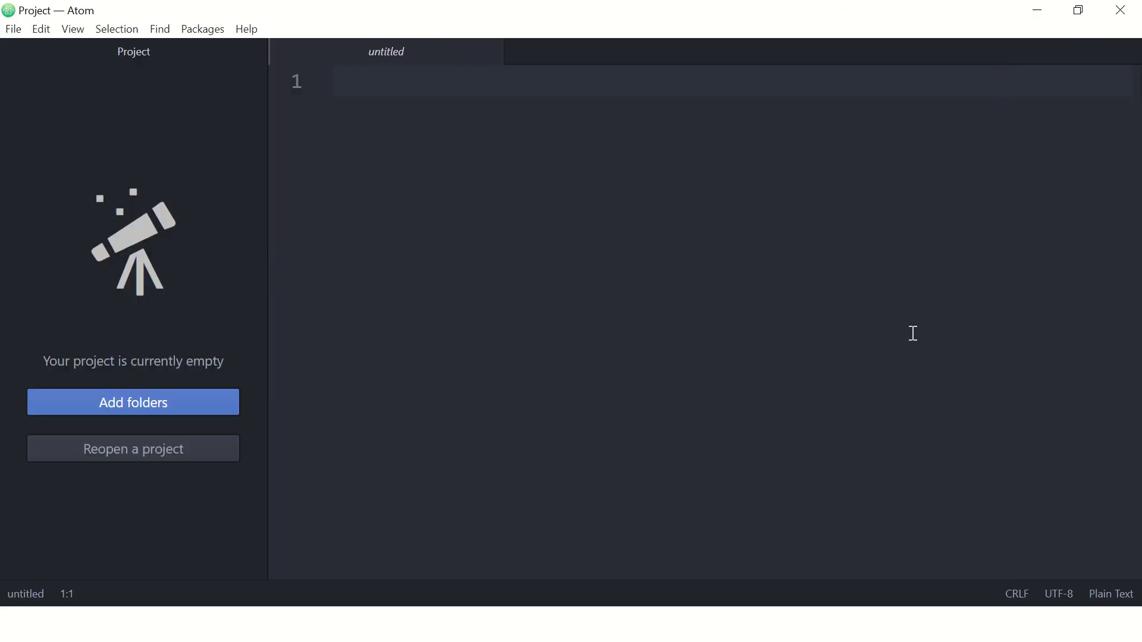
Step: Open Atom's Settings to the list of installed packages
left_click(13, 29)
left_click(45, 215)
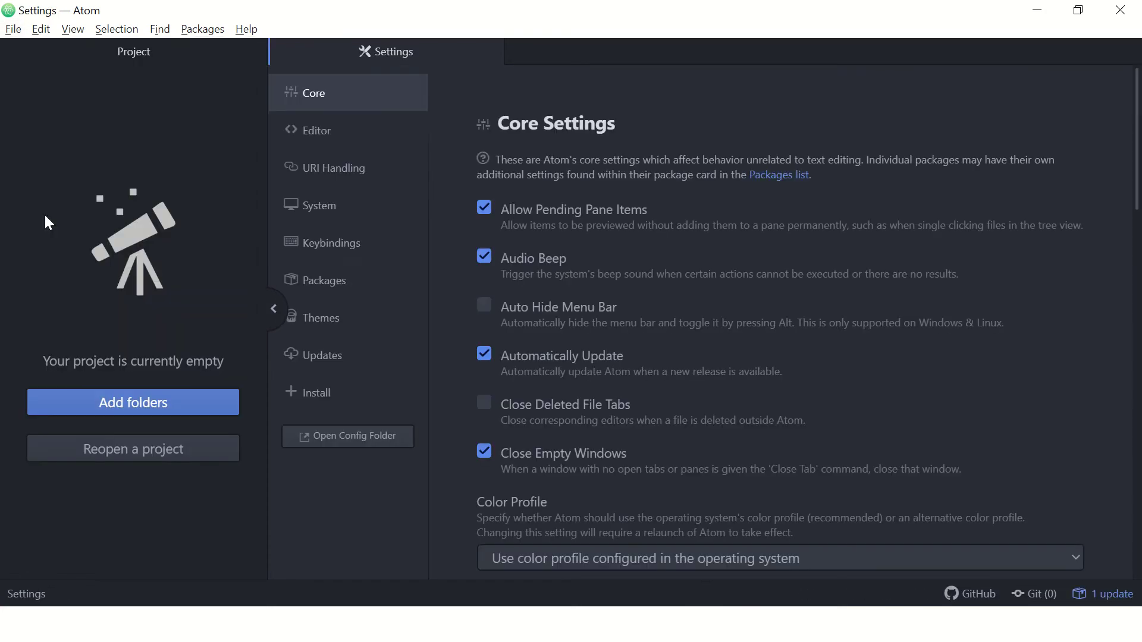
left_click(386, 288)
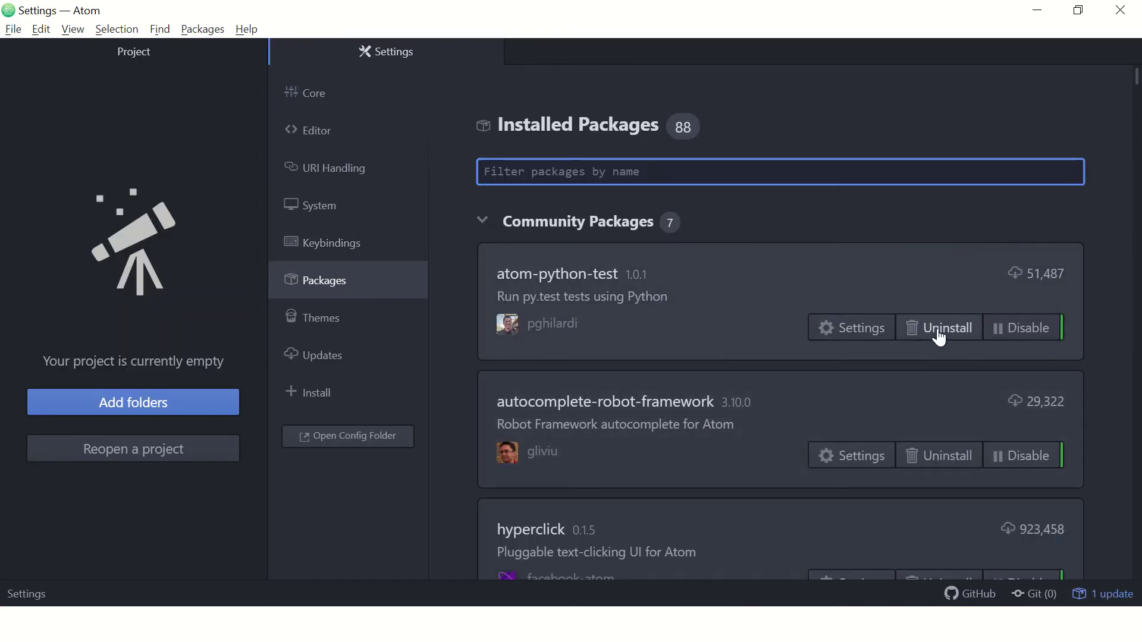
Step: Uninstall atom-python-test, the autocomplete, hyperclick and language robot-framework packages, and others
left_click(940, 331)
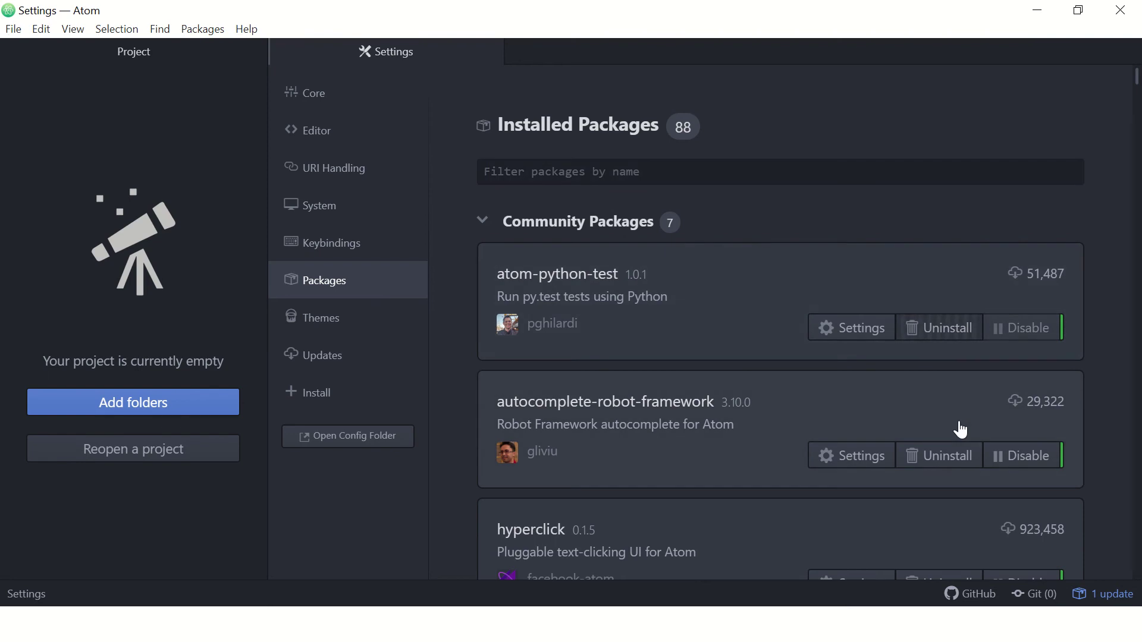
left_click(944, 459)
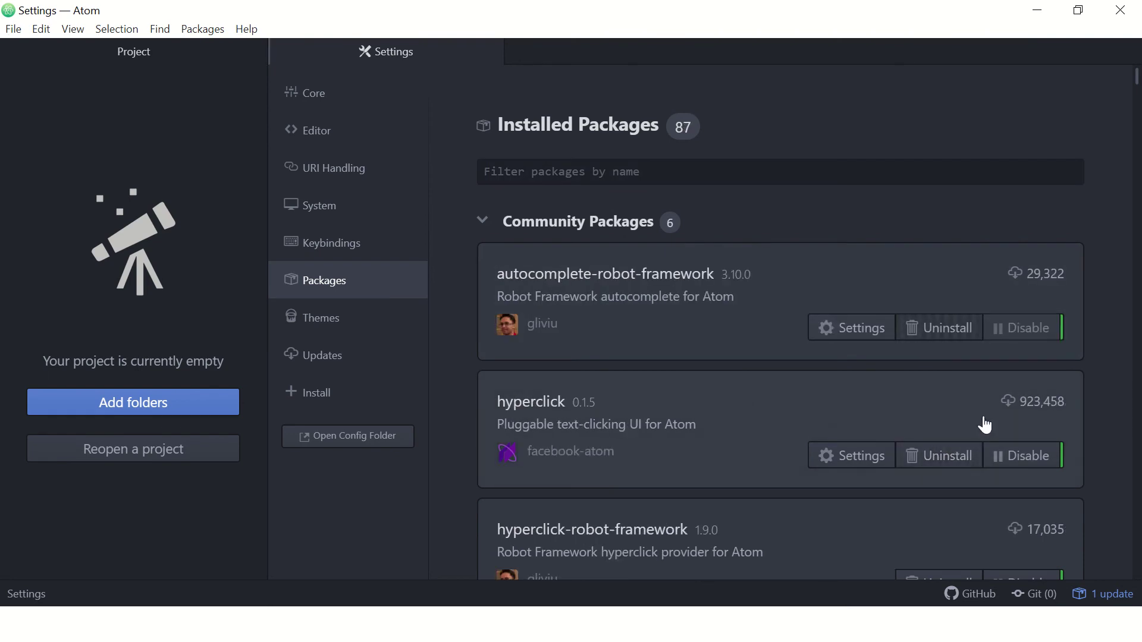
scroll(963, 415, "down", 2)
left_click(949, 412)
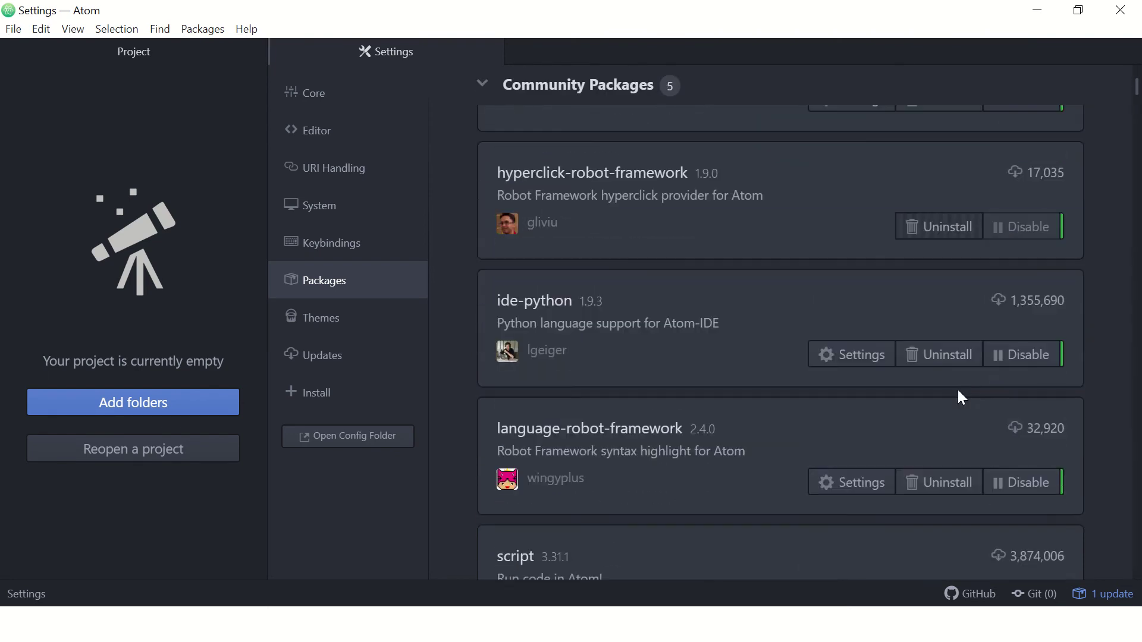
left_click(943, 357)
left_click(948, 474)
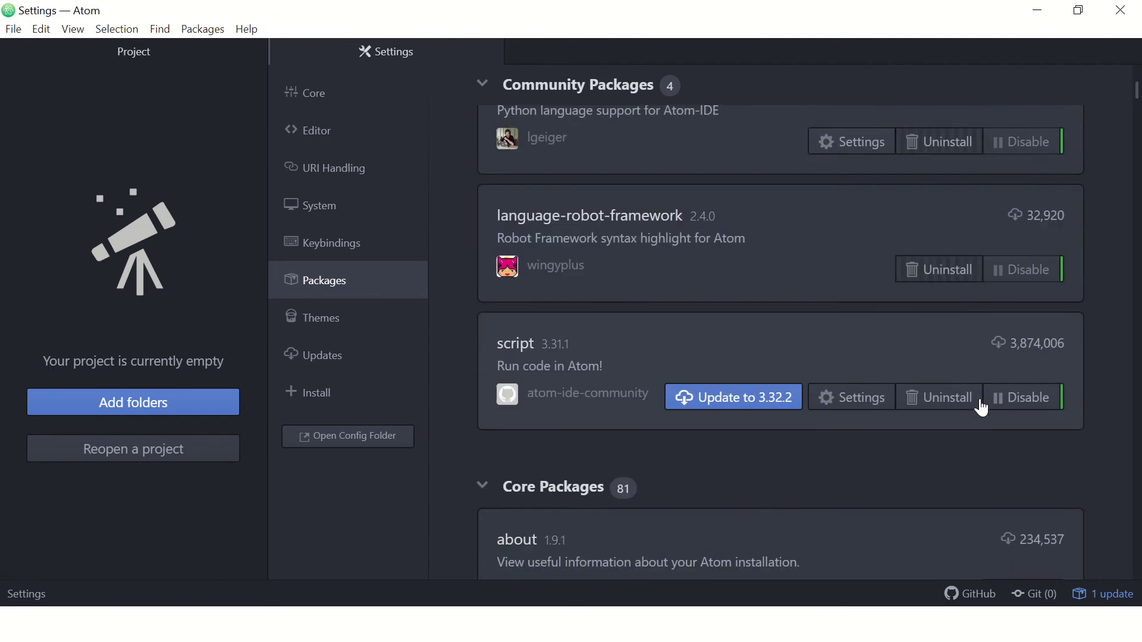
left_click(948, 306)
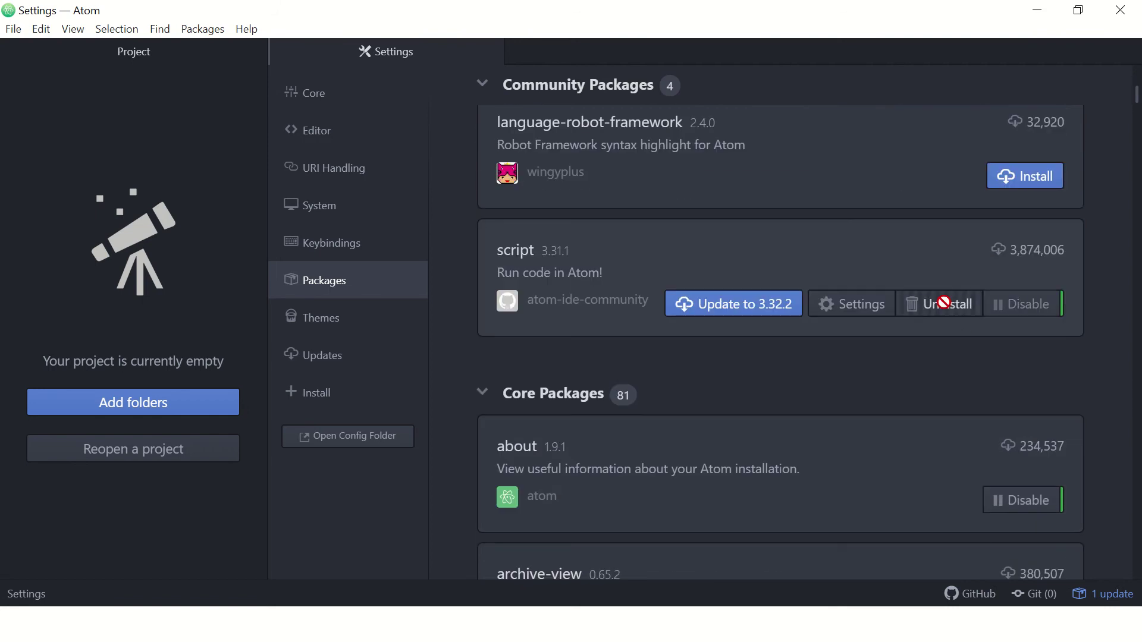
left_click(941, 328)
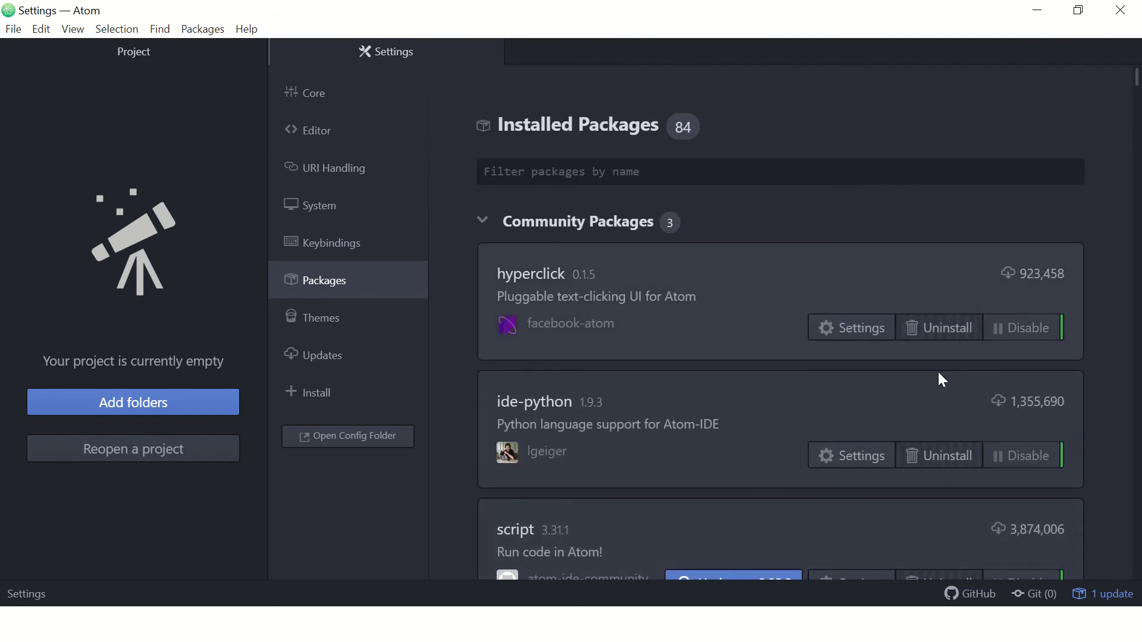
scroll(1002, 422, "down", 1)
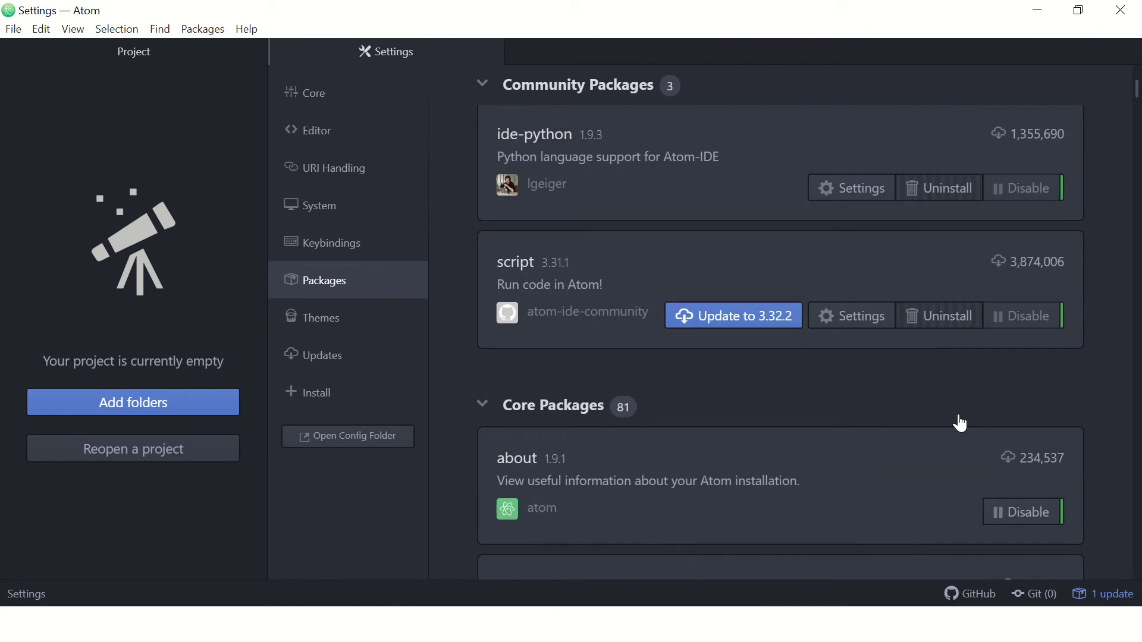
Step: Browse File Explorer to C:\Users\<user>\.atom\packages, which still holds ide-python
key("super")
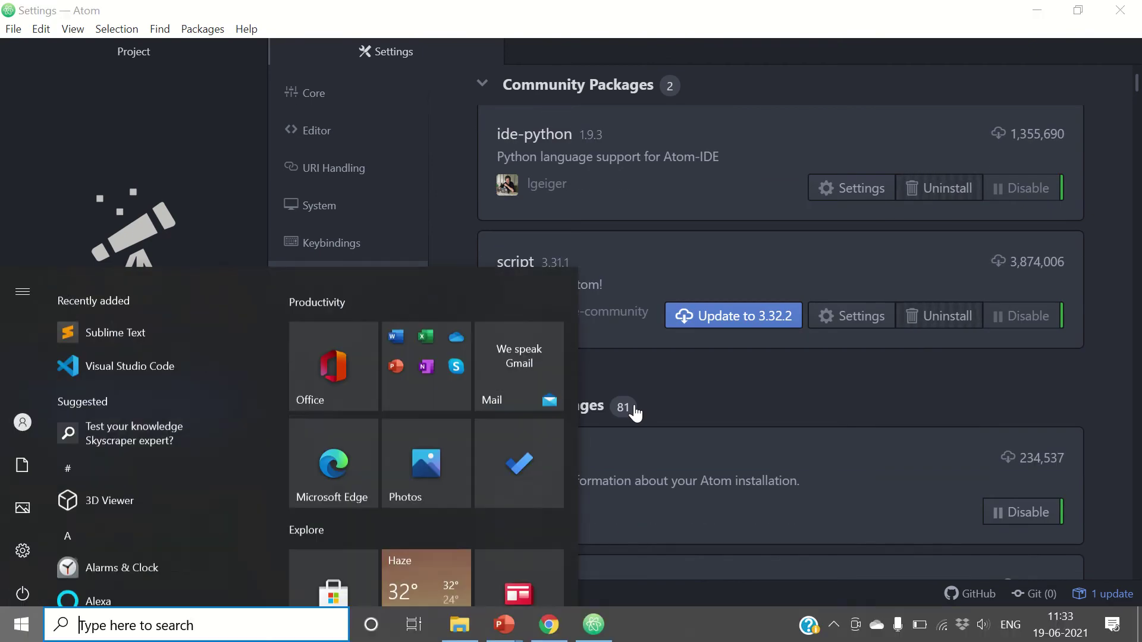
left_click(459, 624)
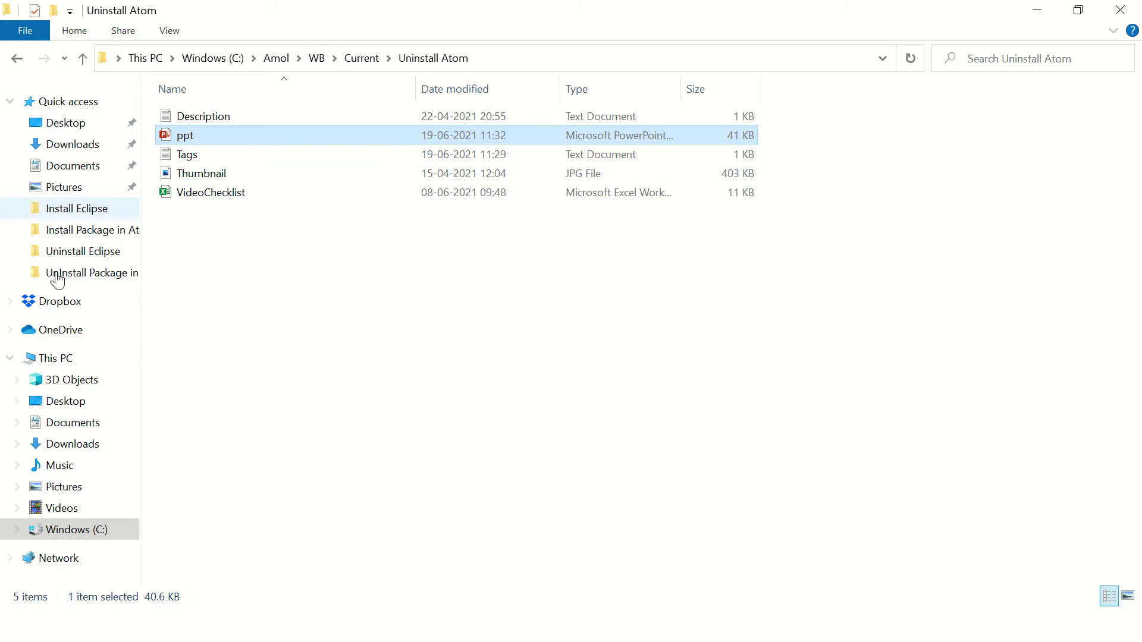
left_click(72, 529)
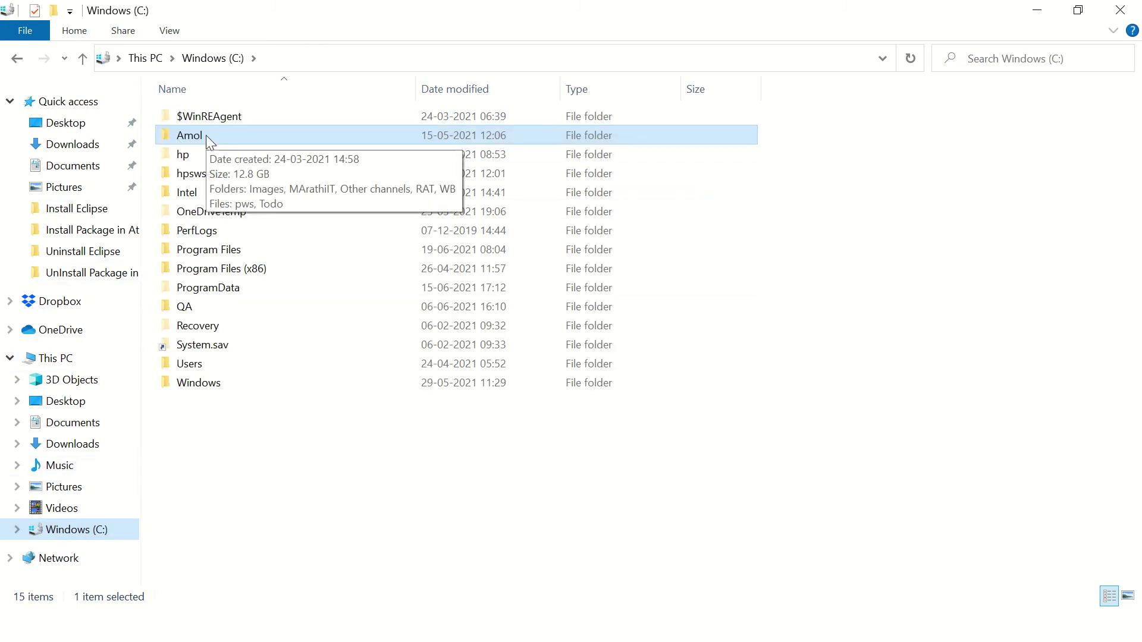
double_click(200, 364)
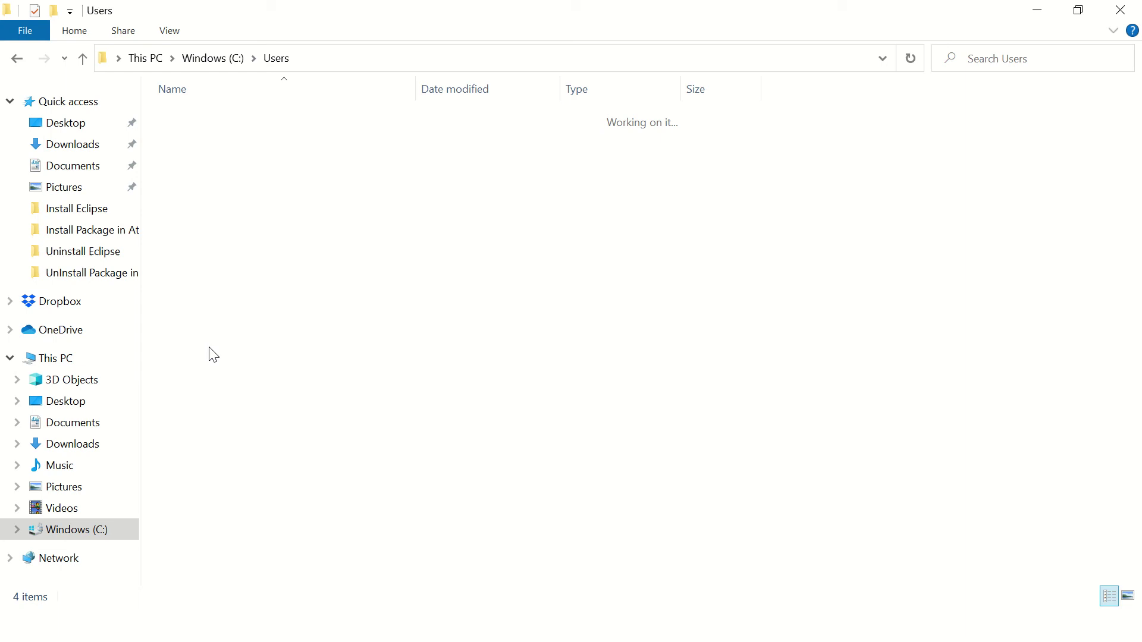
left_click(188, 178)
double_click(189, 175)
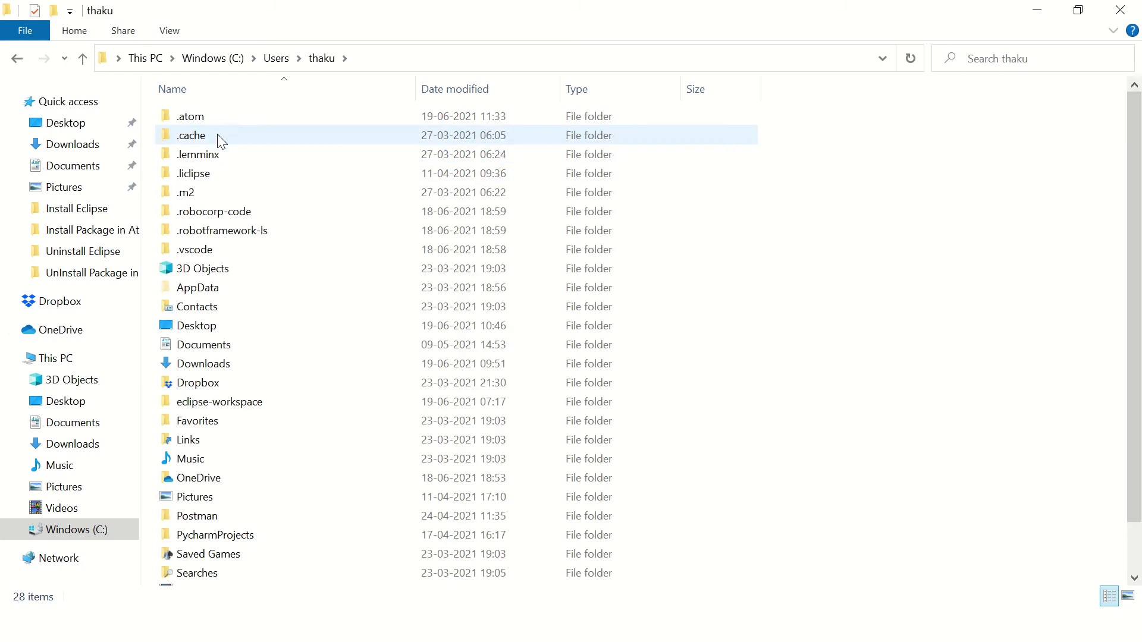
double_click(191, 117)
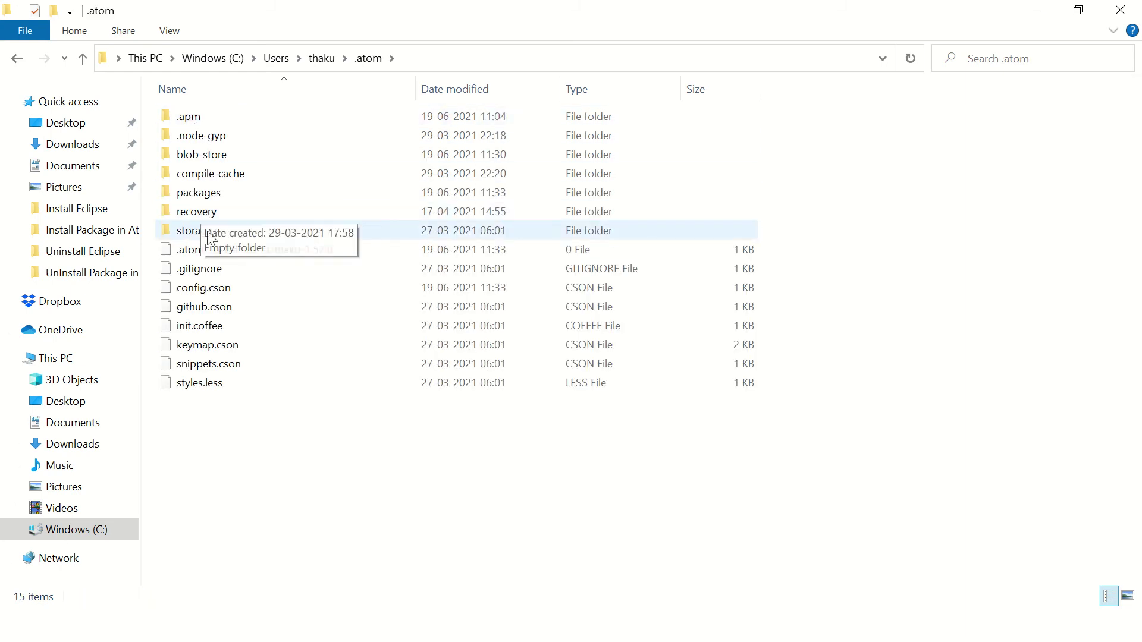
double_click(212, 192)
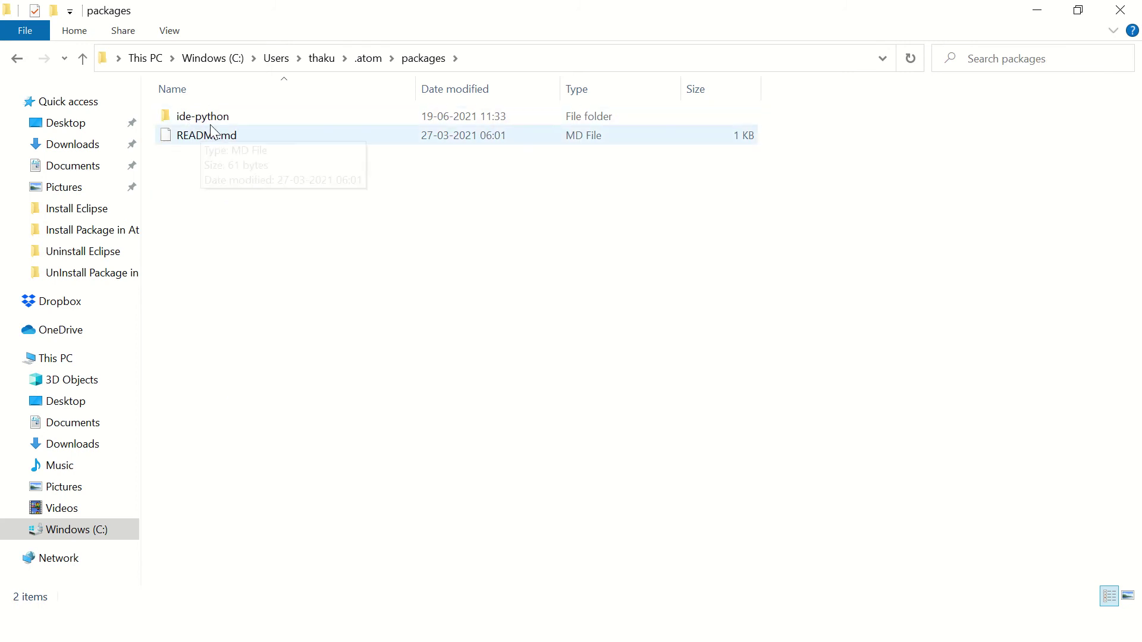
Step: Retry uninstalling ide-python in Atom and dismiss the 'Uninstalling failed' notices
key("alt+Tab")
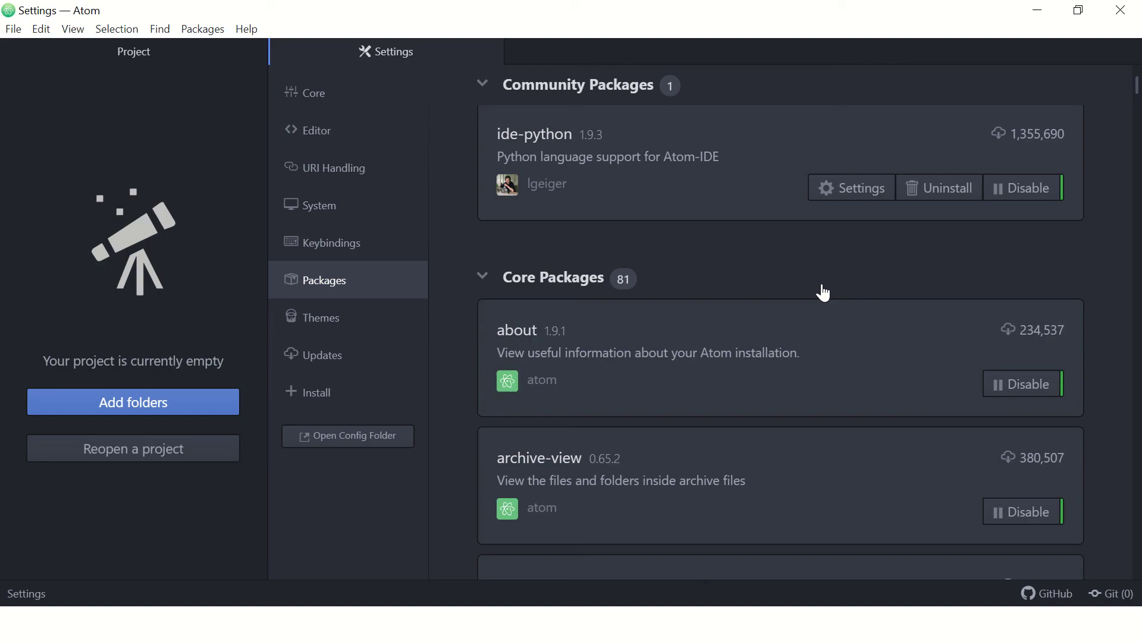
scroll(999, 380, "up", 2)
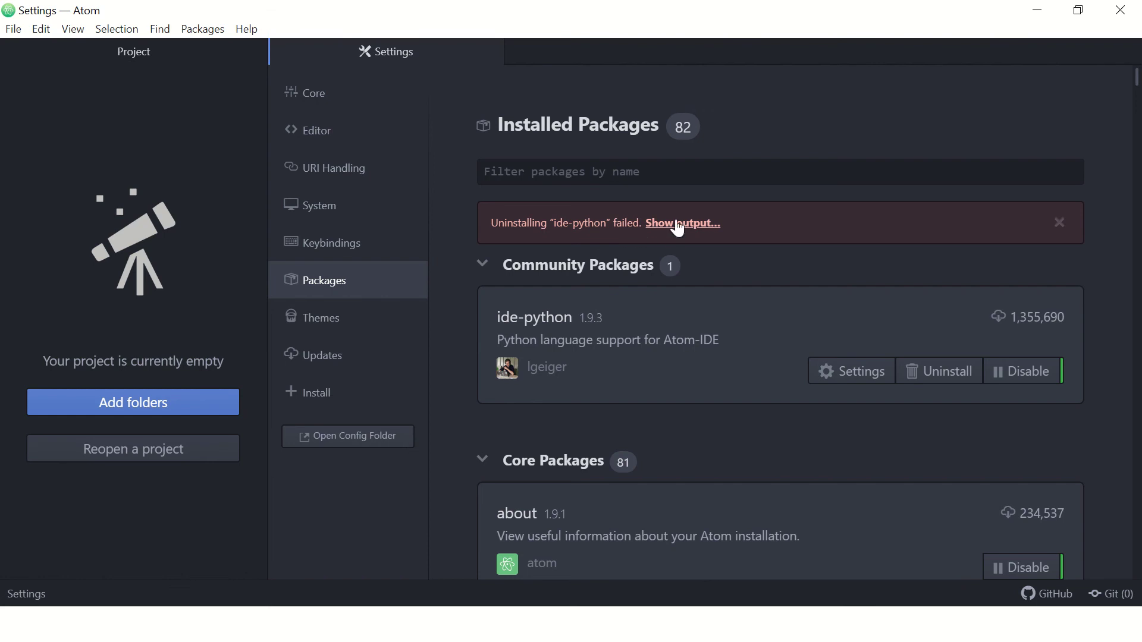
left_click(1060, 224)
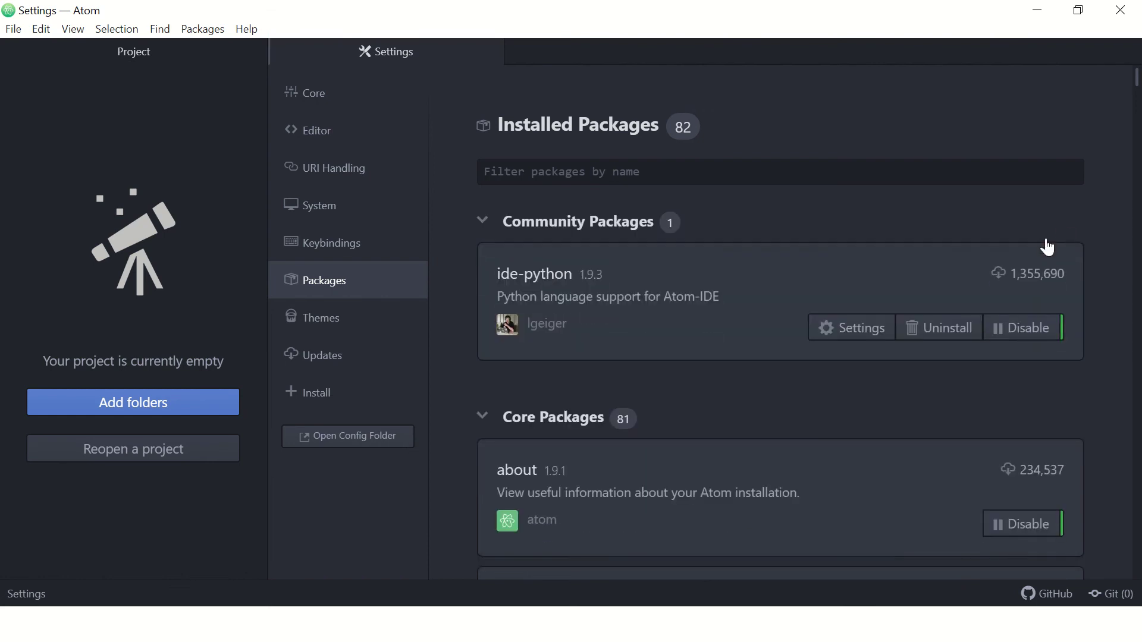
left_click(944, 328)
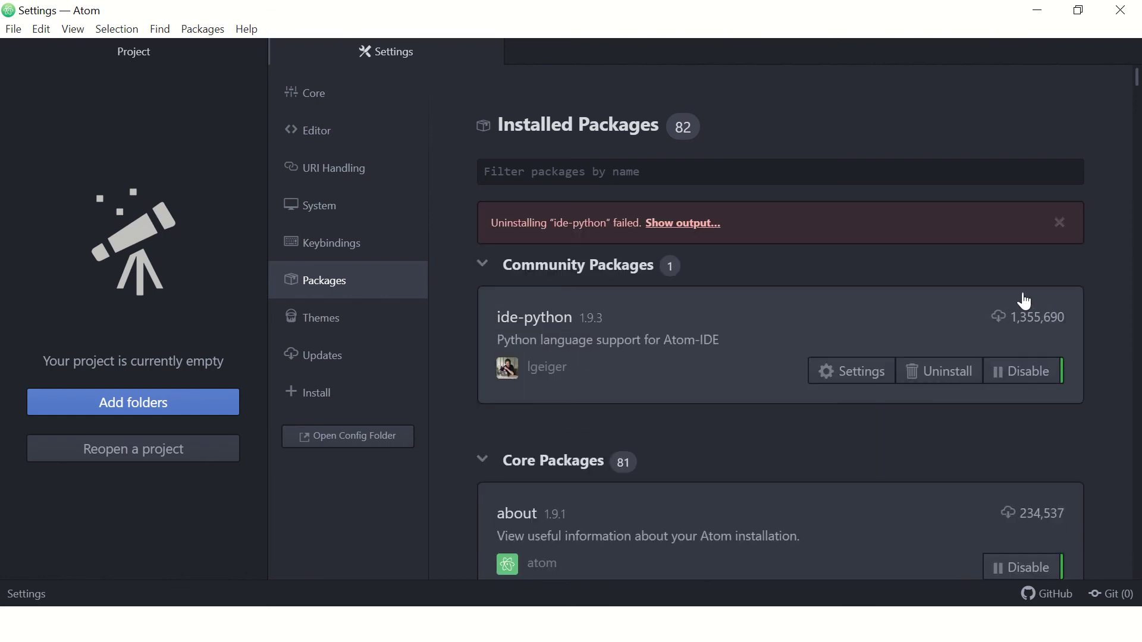
left_click(1060, 225)
mouse_move(410, 53)
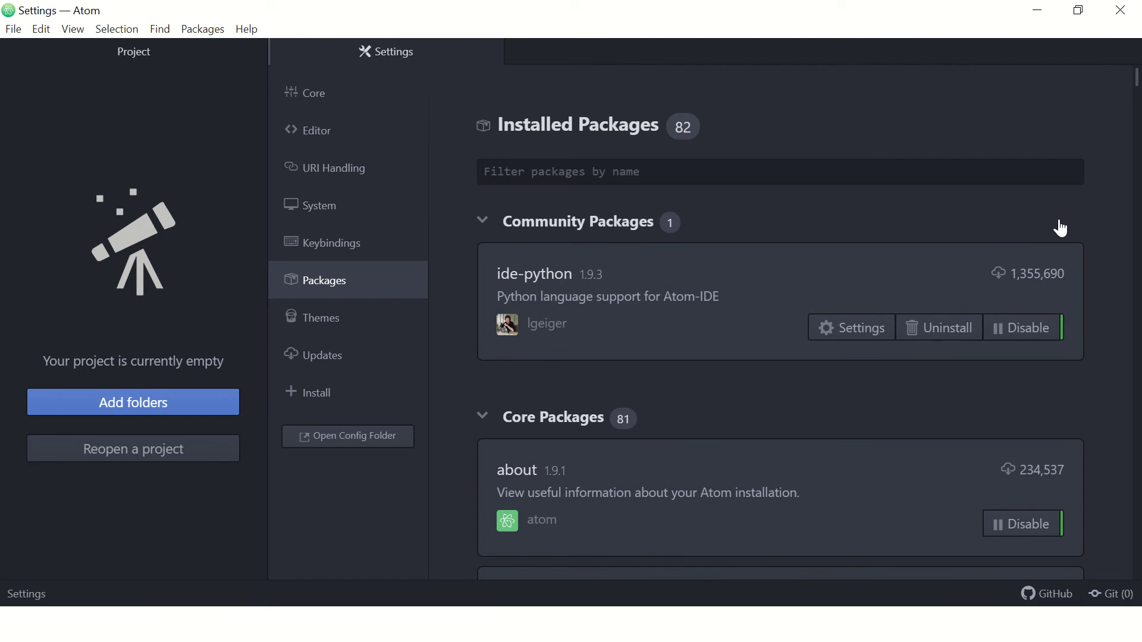
Step: Close Atom and open Add or remove programs by searching 'add' from Start
left_click(489, 54)
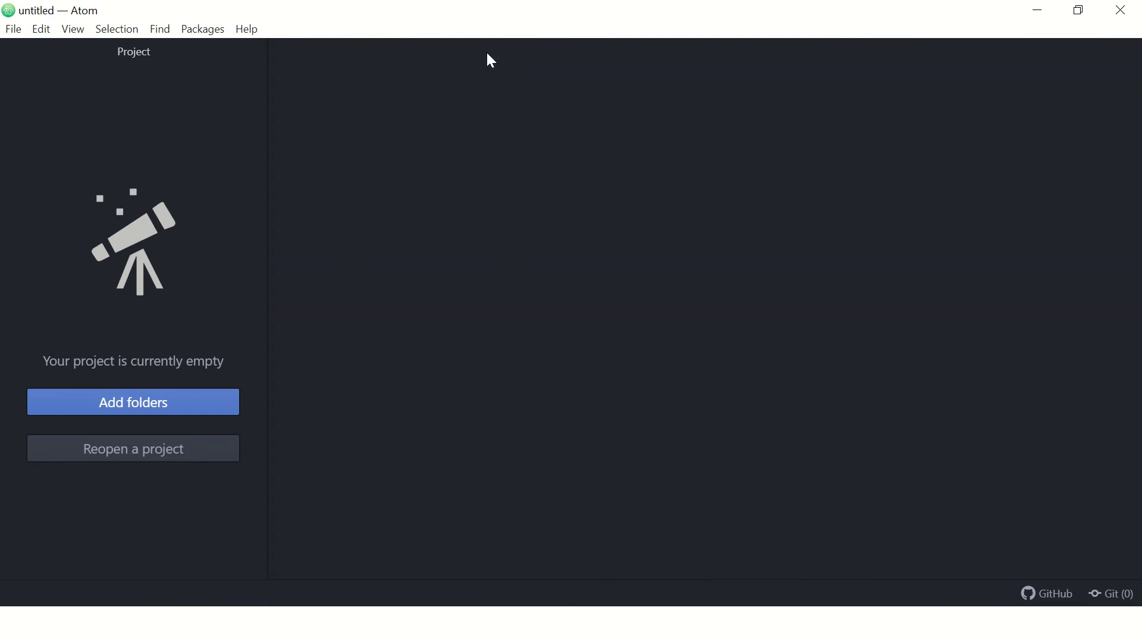
left_click(1120, 13)
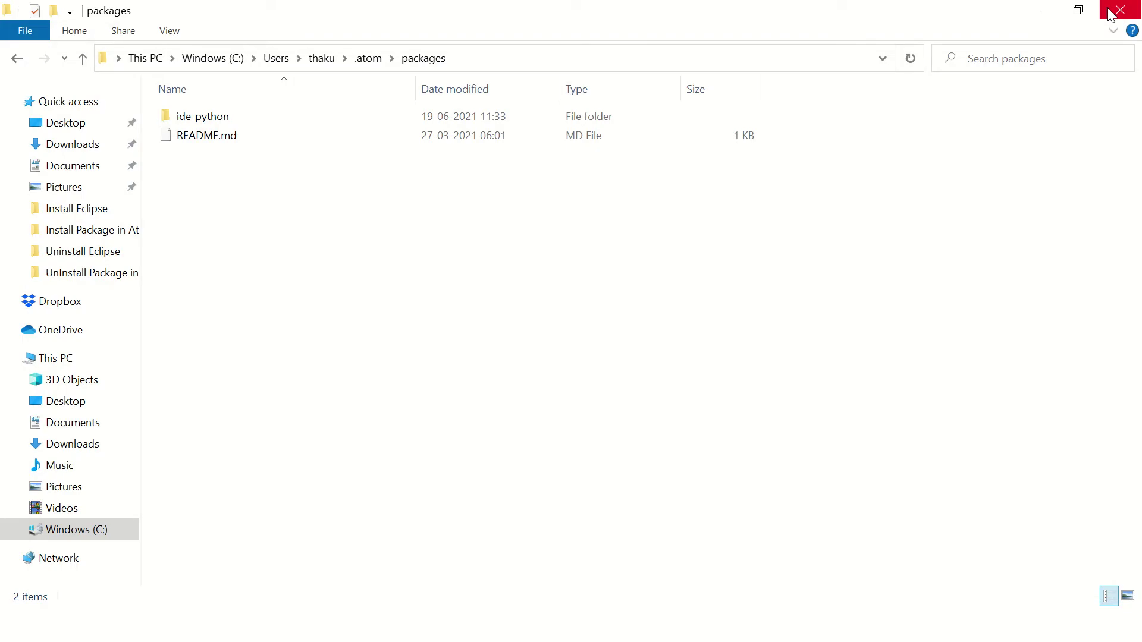
key("super")
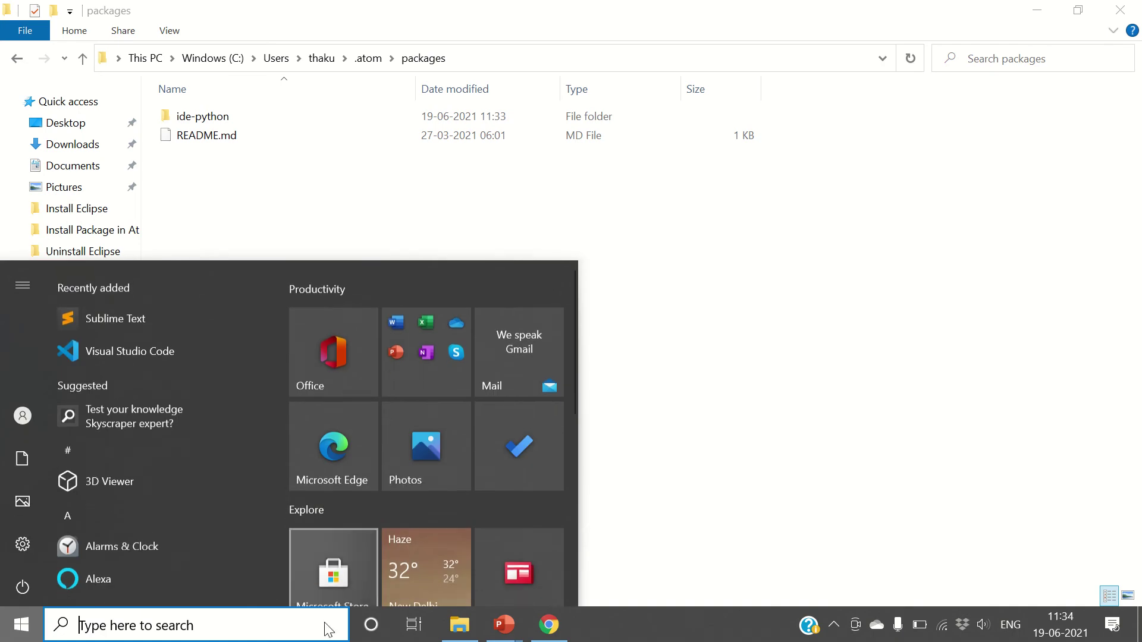
left_click(288, 618)
type("add")
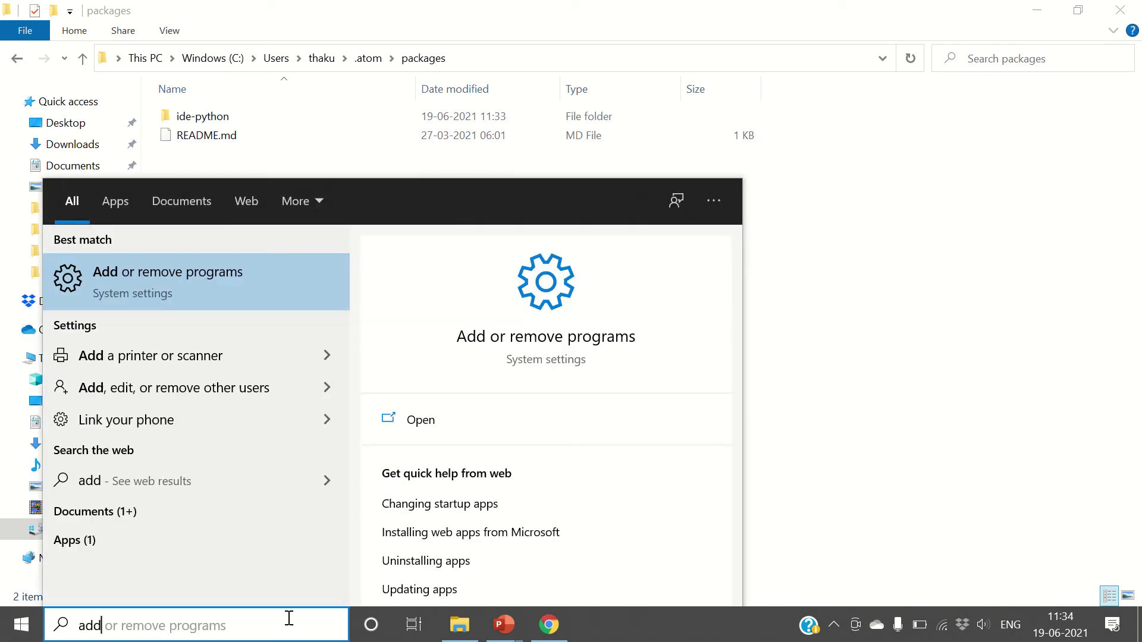
key("Return")
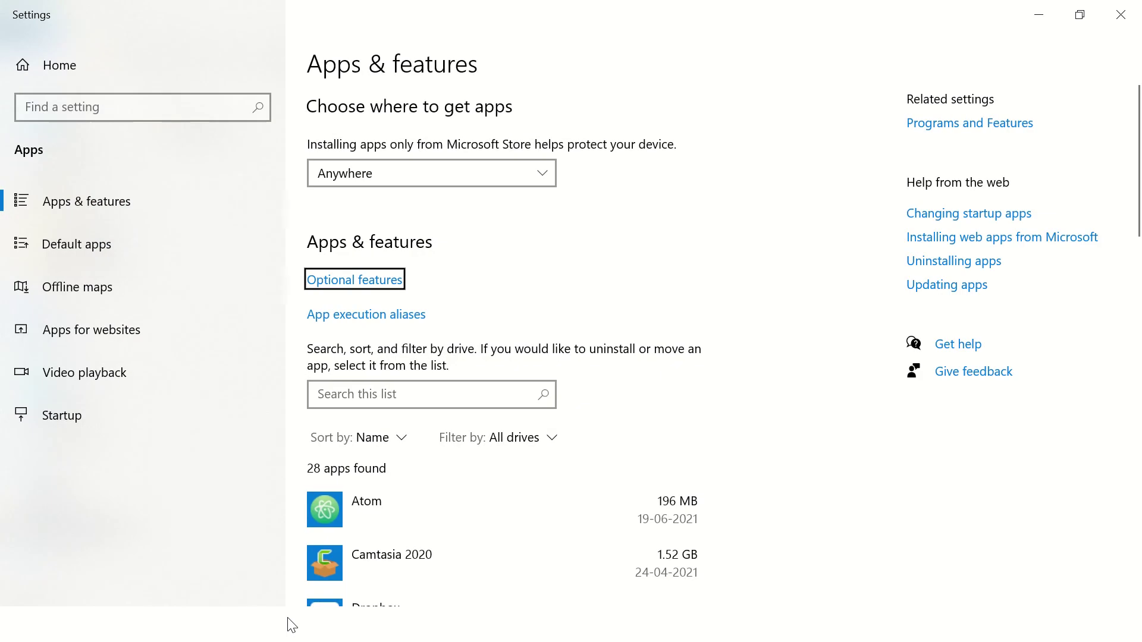
Step: Filter Apps & features for 'atom' and uninstall Atom, confirming in the flyout
left_click(355, 396)
type("at")
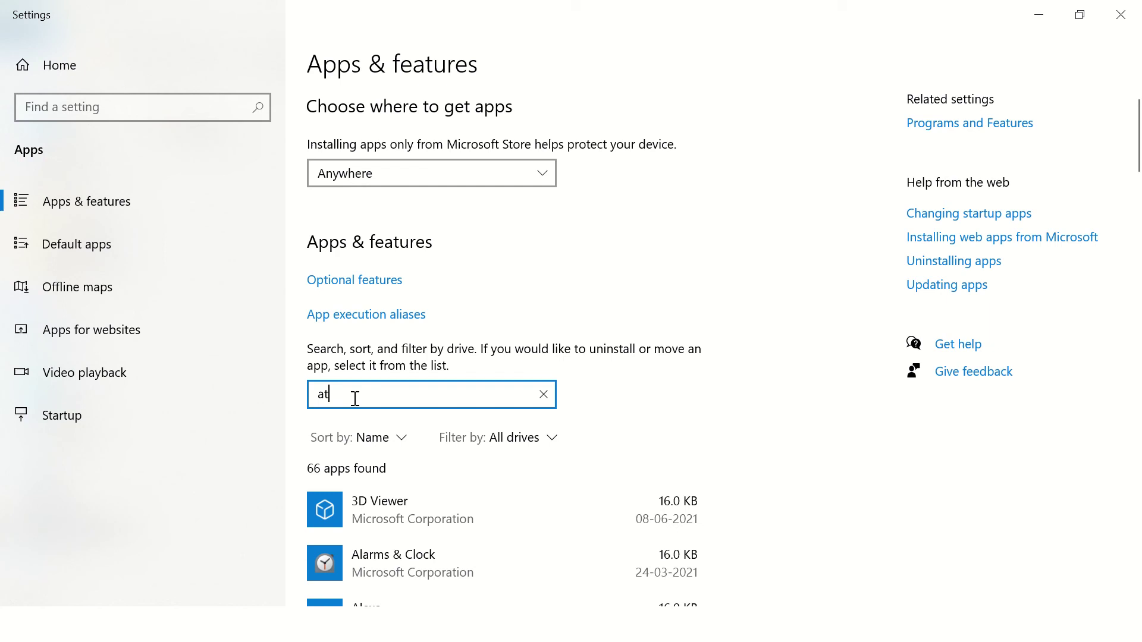
type("om")
left_click(425, 496)
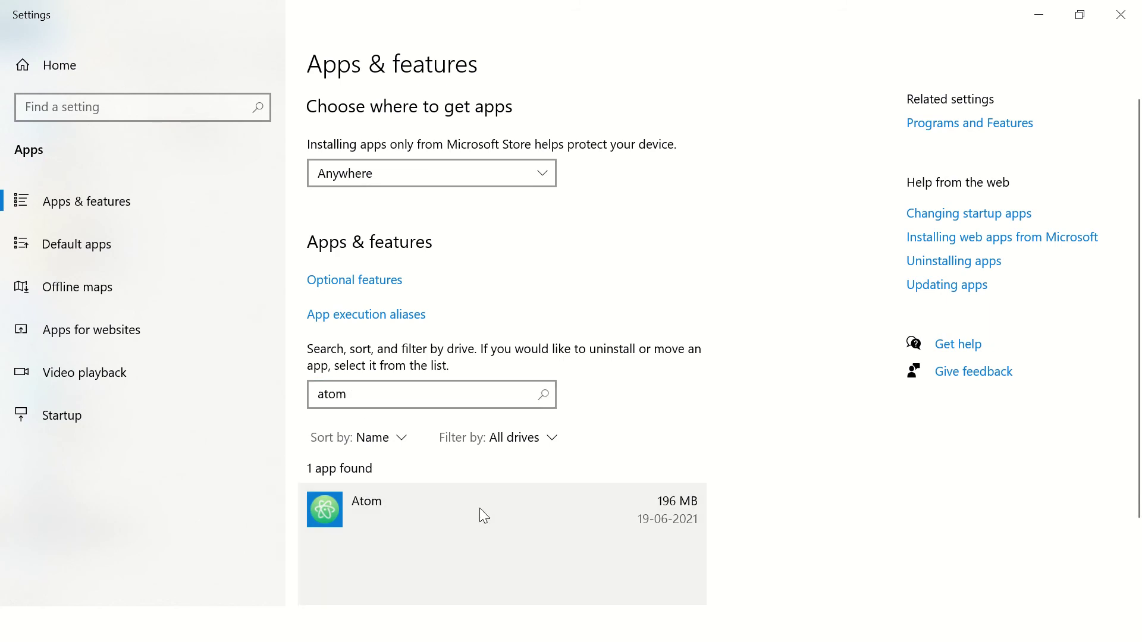
left_click(661, 586)
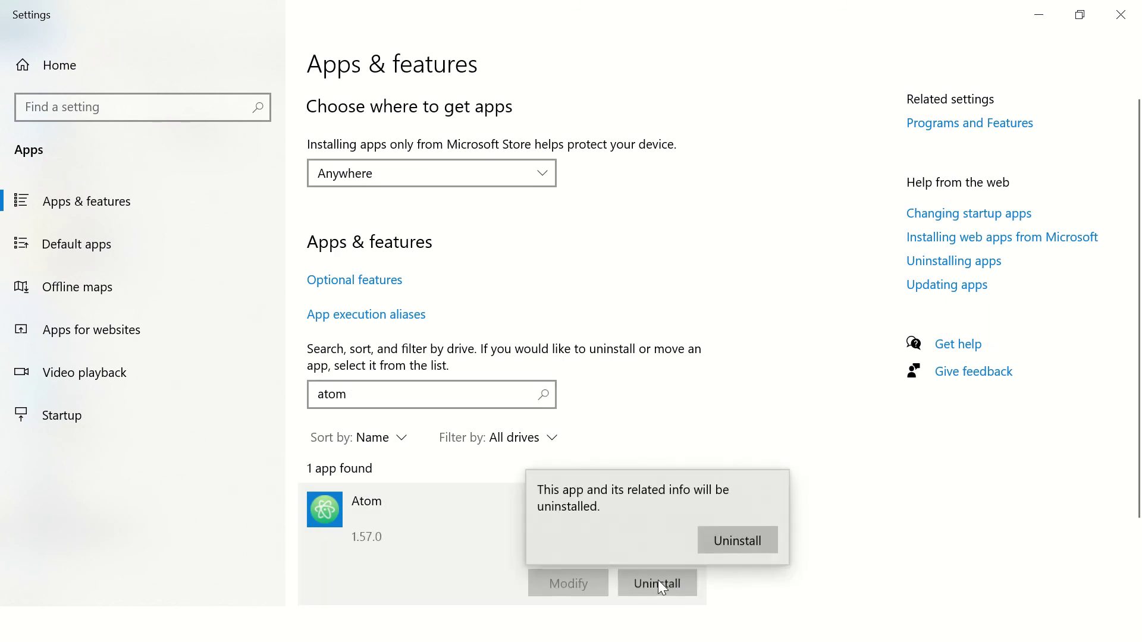
left_click(731, 541)
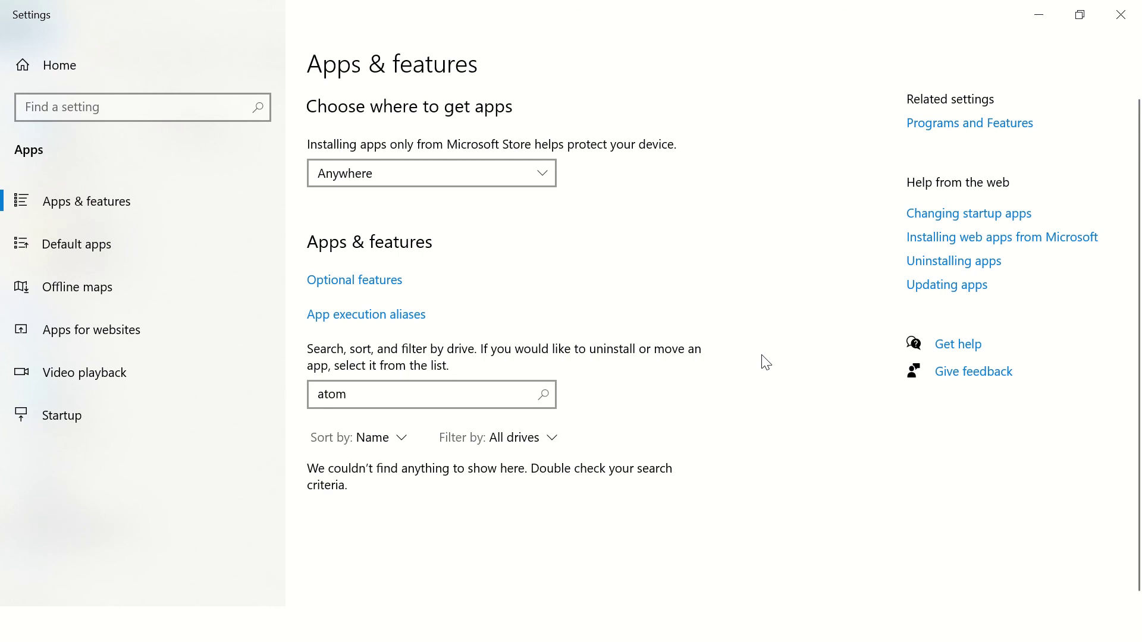
Step: Go back up in File Explorer to the user's home folder
key("alt+Tab")
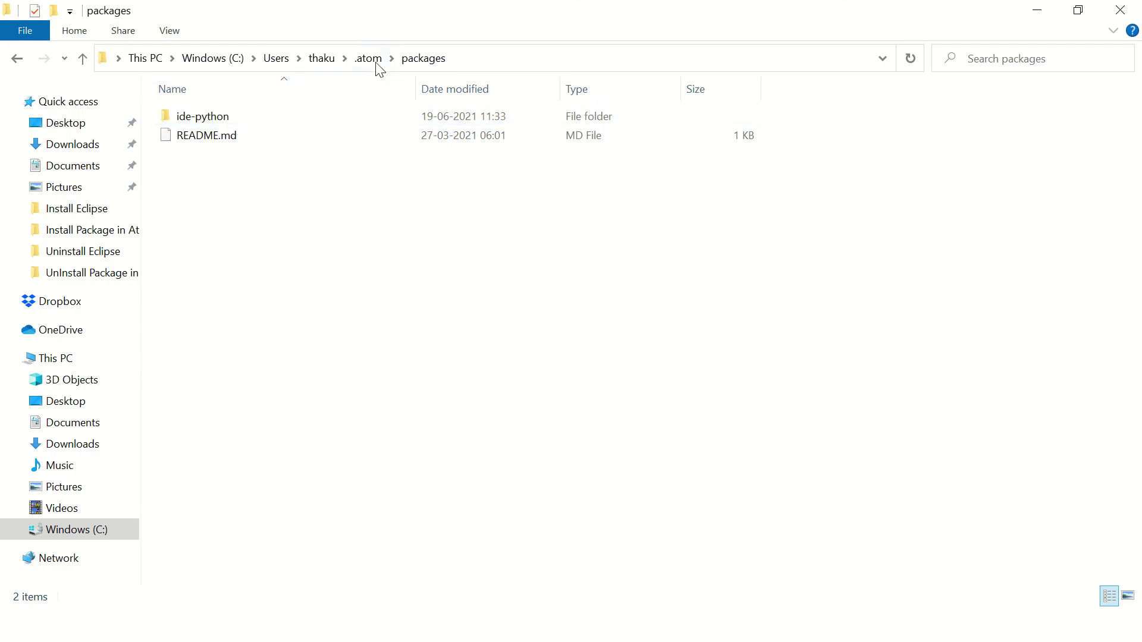
left_click(368, 58)
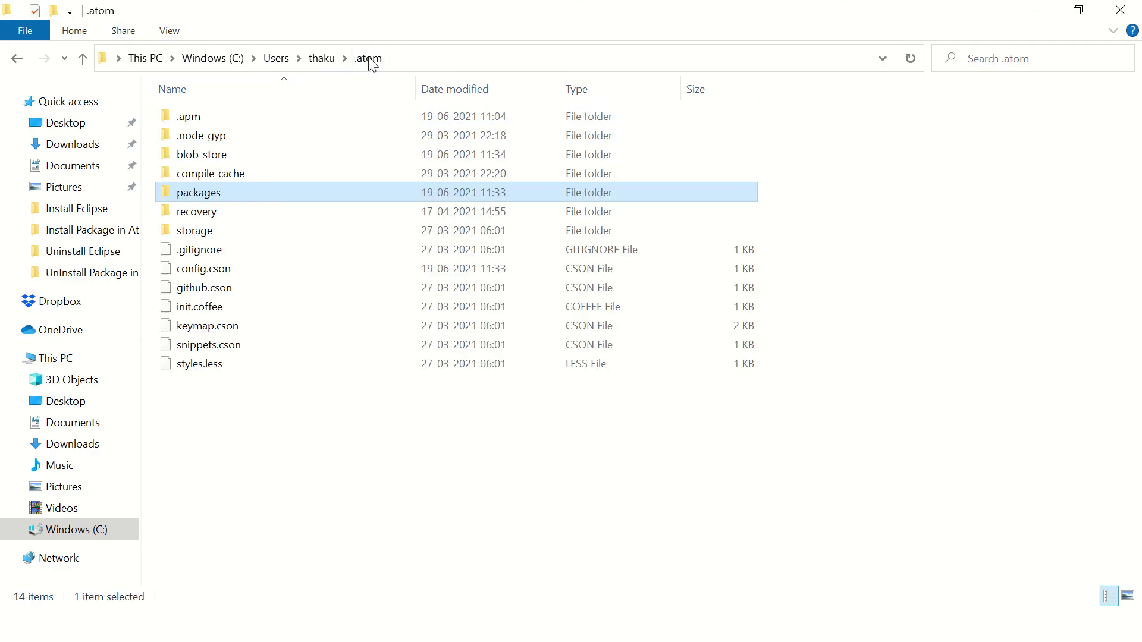
left_click(320, 58)
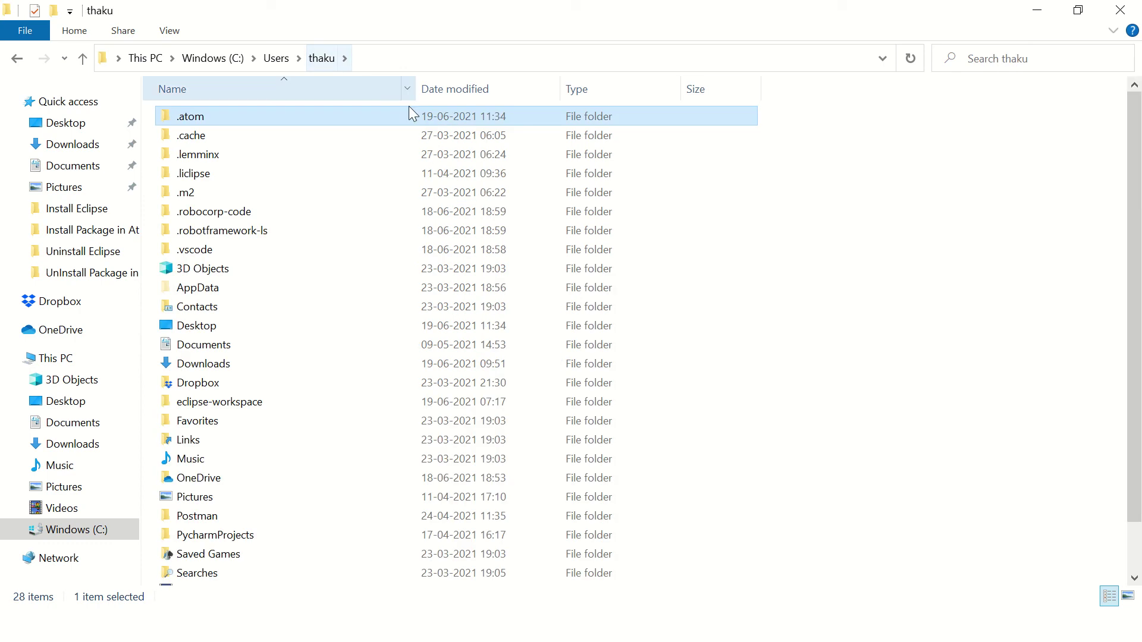
Step: Clear the 'atom' search text in Apps & features
key("alt+Tab")
left_click_drag(381, 389, 287, 389)
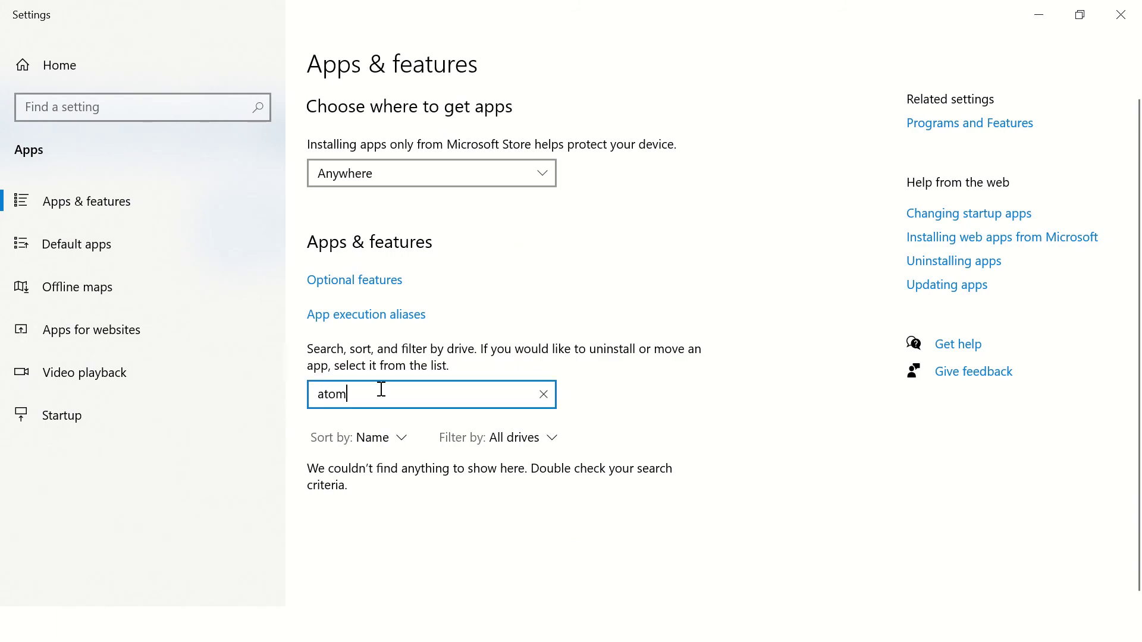
key("BackSpace")
type("a")
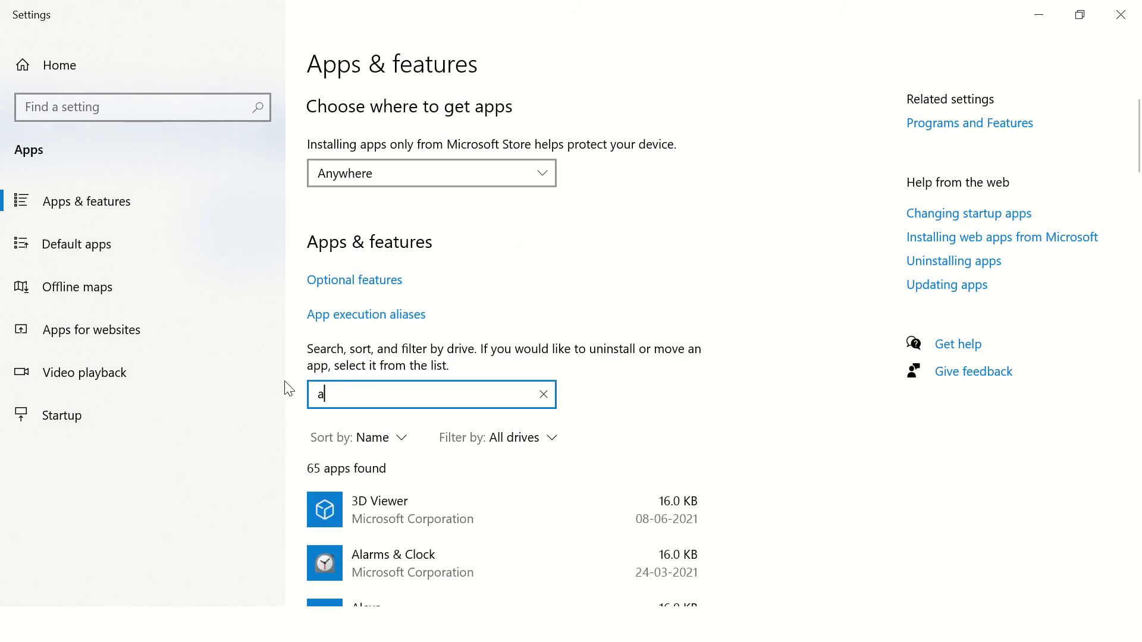
type("tom")
Step: Inspect .atom's packages folder, then delete .atom from the user's home folder
key("alt+Tab")
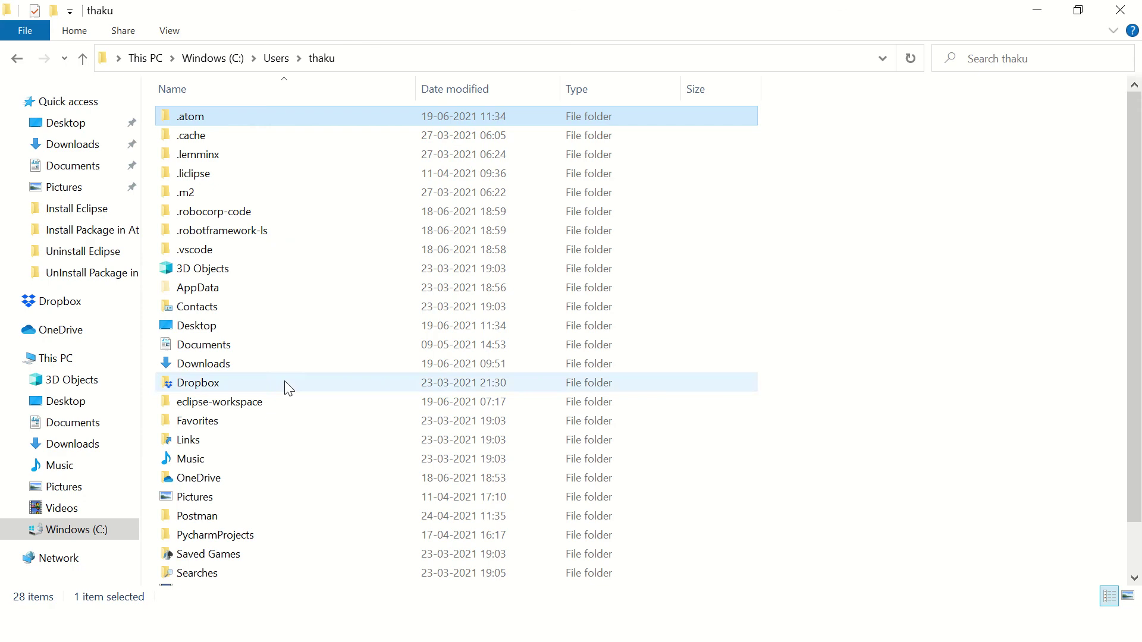
left_click(183, 136)
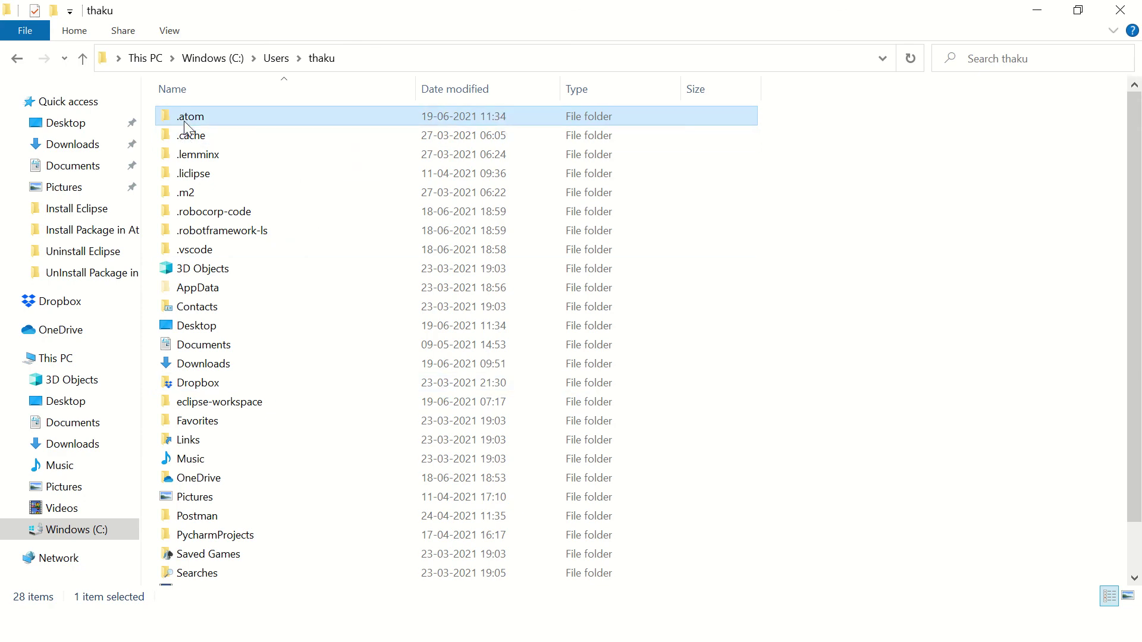
double_click(184, 121)
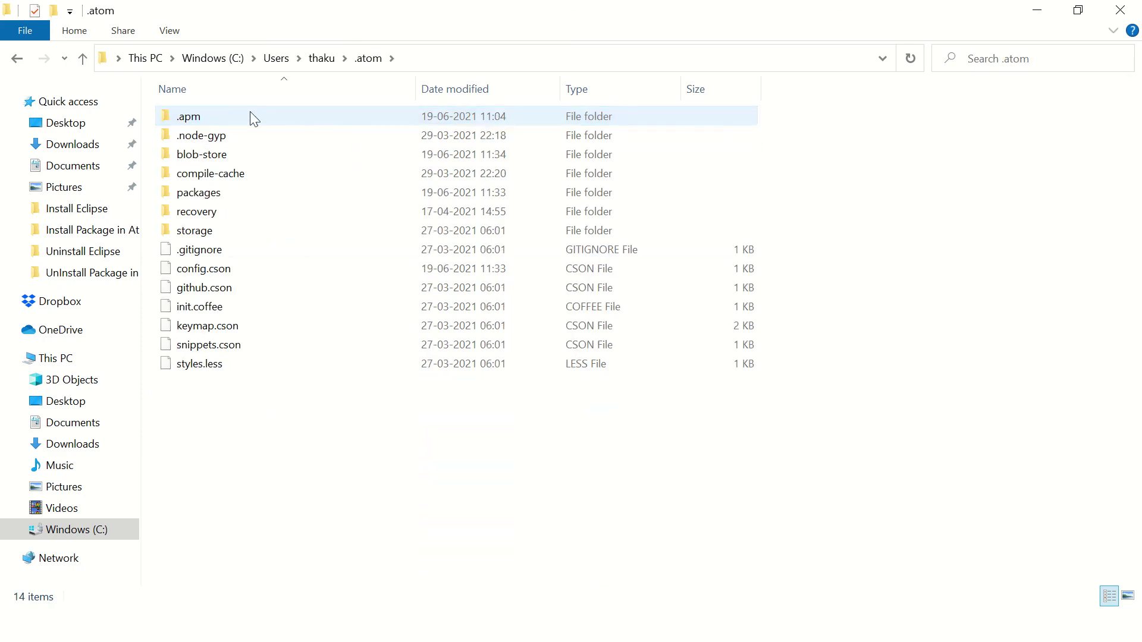
double_click(186, 191)
left_click(321, 58)
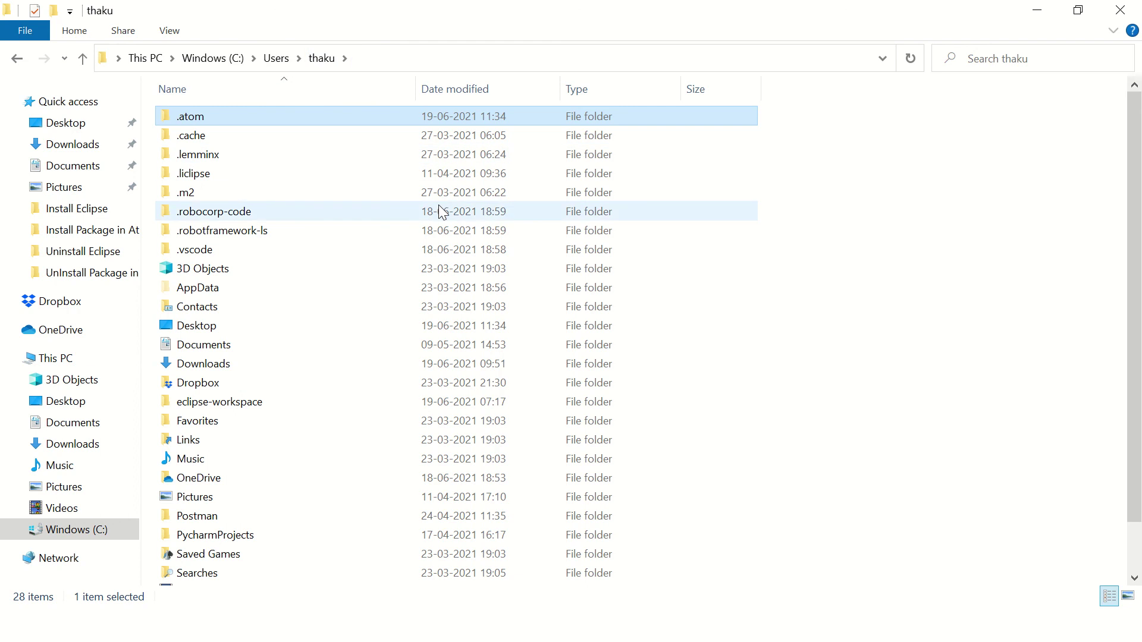
key("Delete")
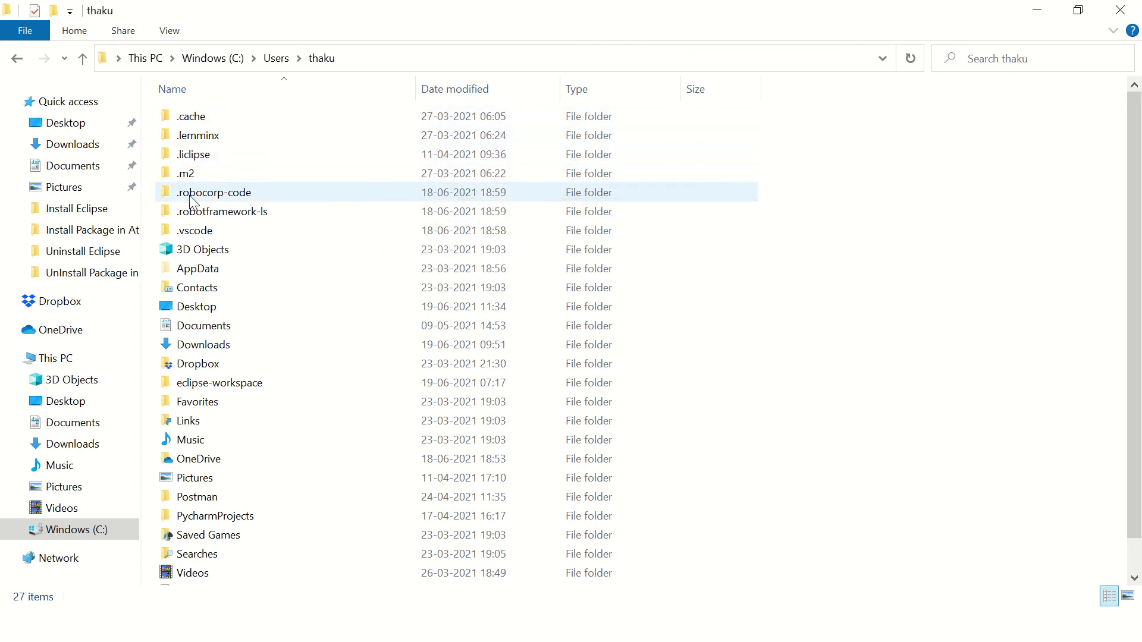
Step: Open AppData\Roaming, check the Atom folder's contents, then delete it
double_click(190, 271)
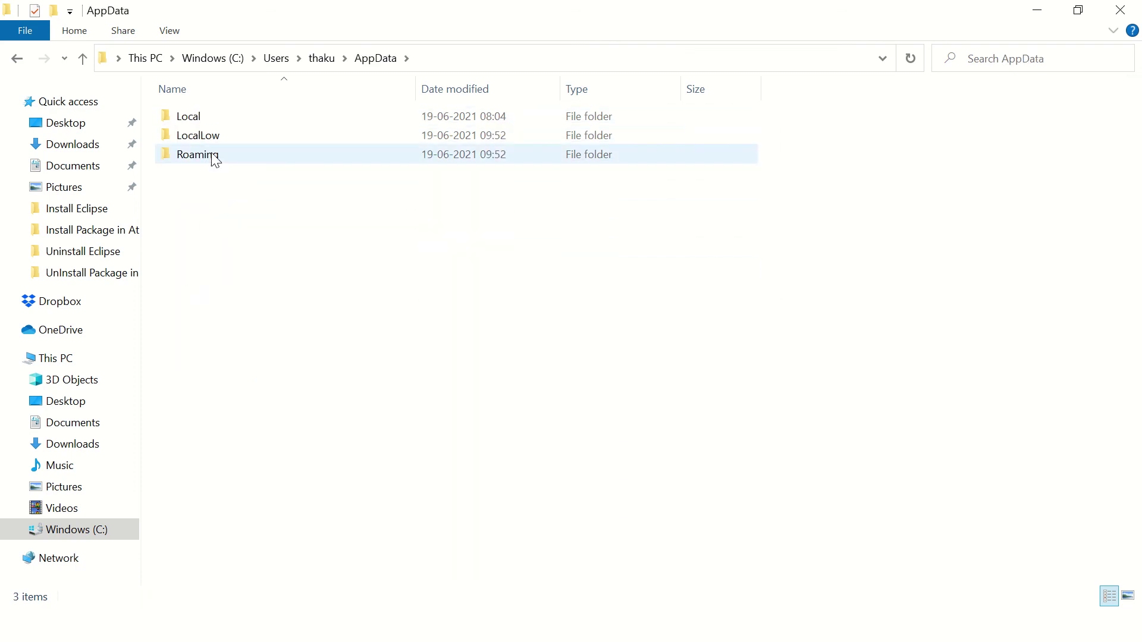
double_click(214, 160)
double_click(198, 135)
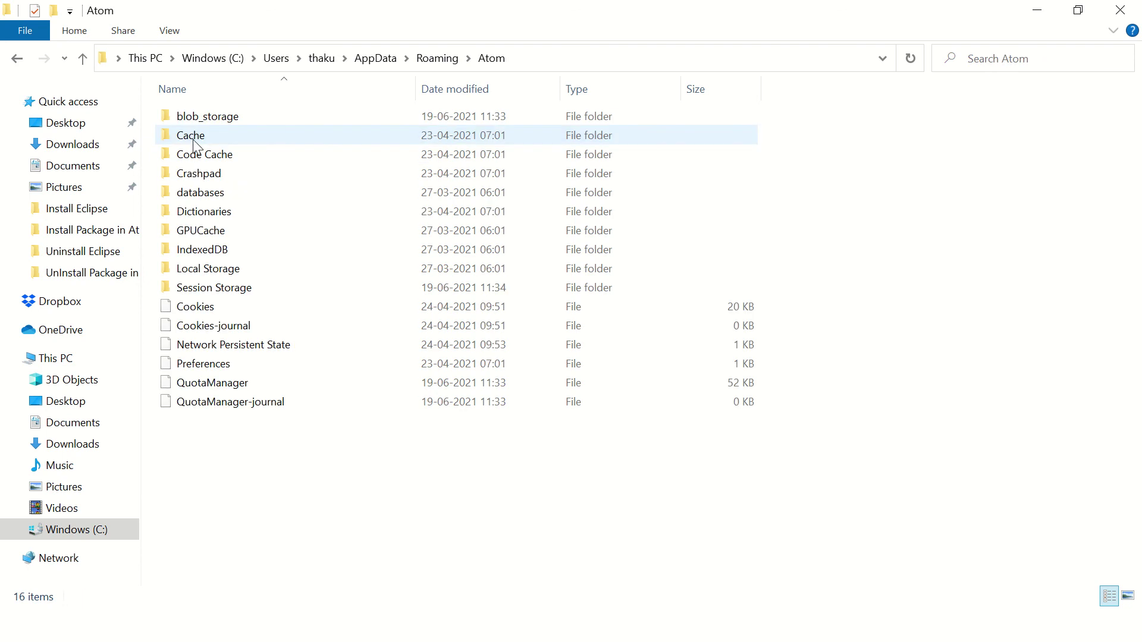
left_click(429, 62)
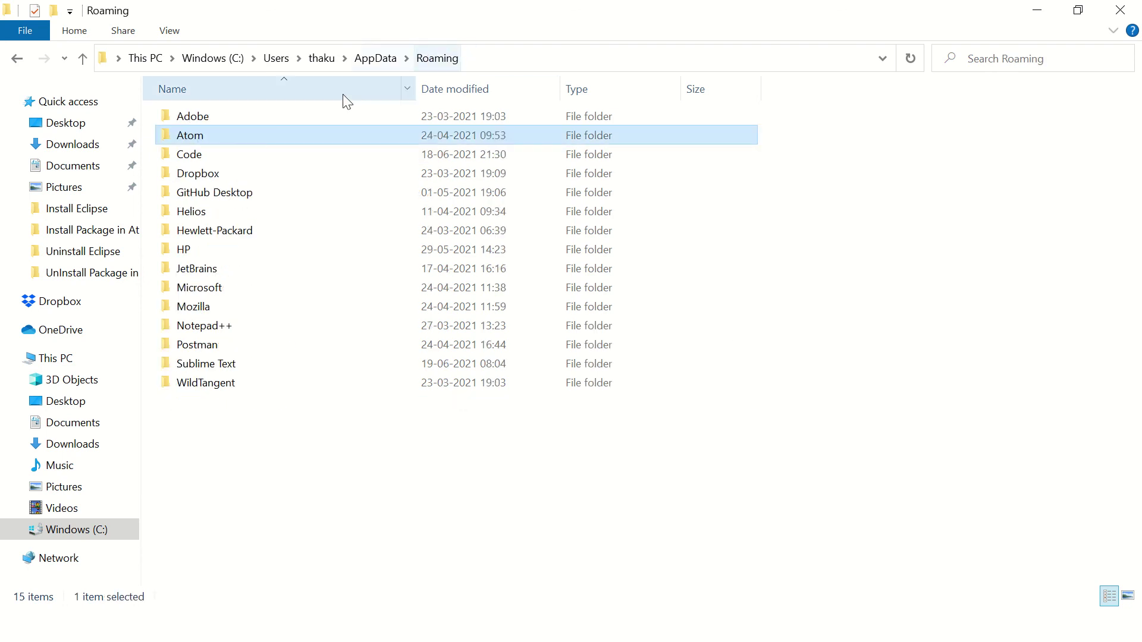
key("Delete")
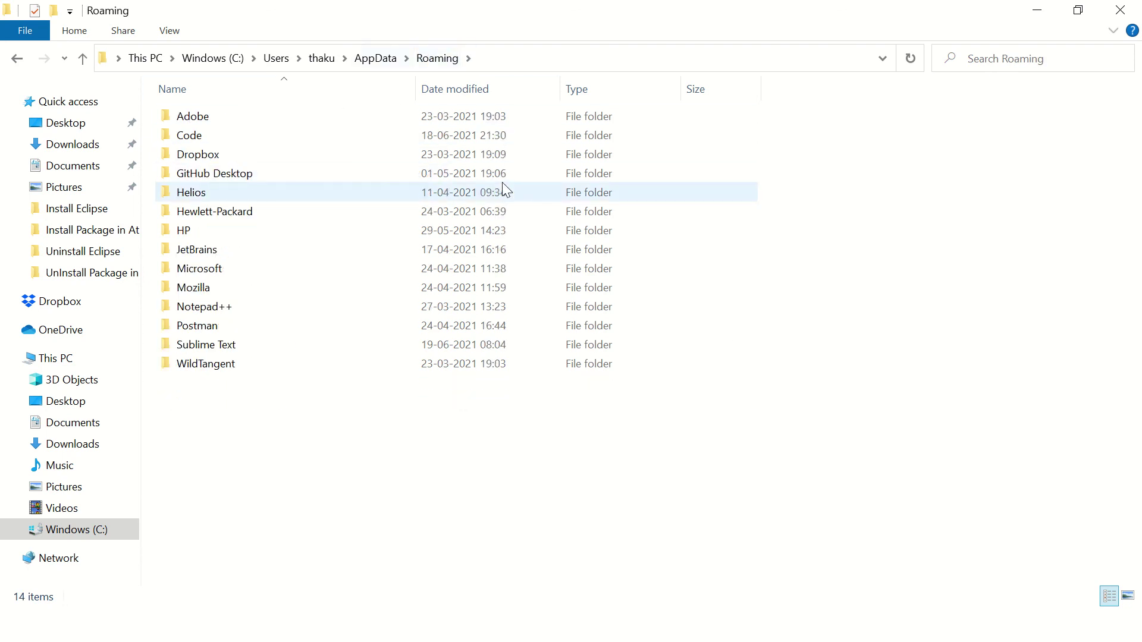
Step: Go to AppData\Local, check the atom folder's contents, then delete it
left_click(376, 59)
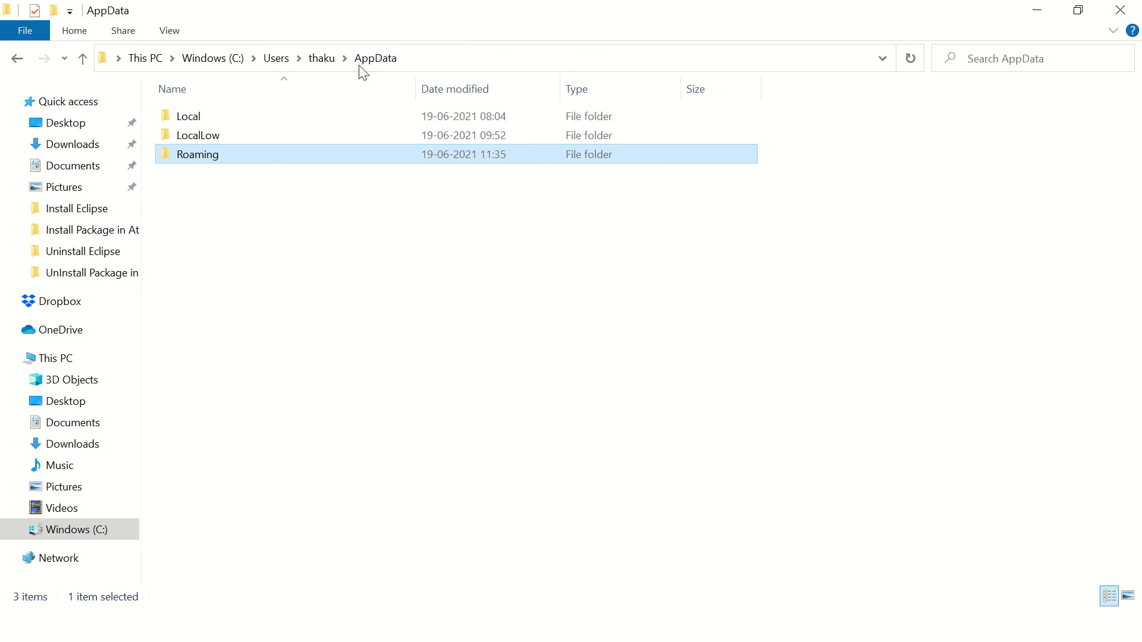
double_click(210, 116)
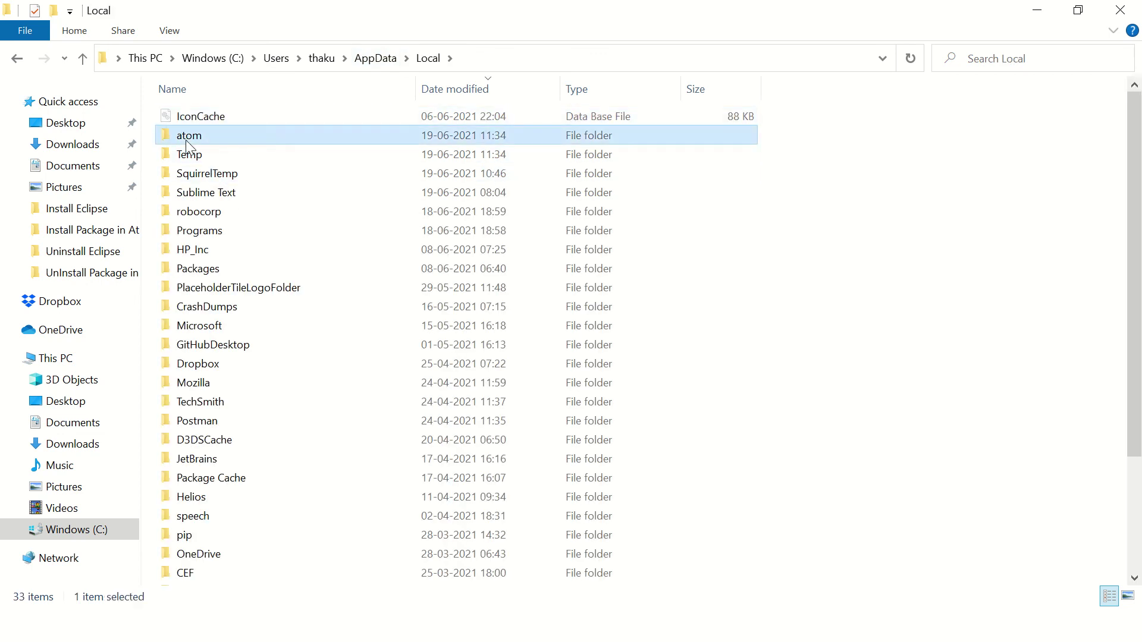
double_click(268, 136)
left_click(423, 59)
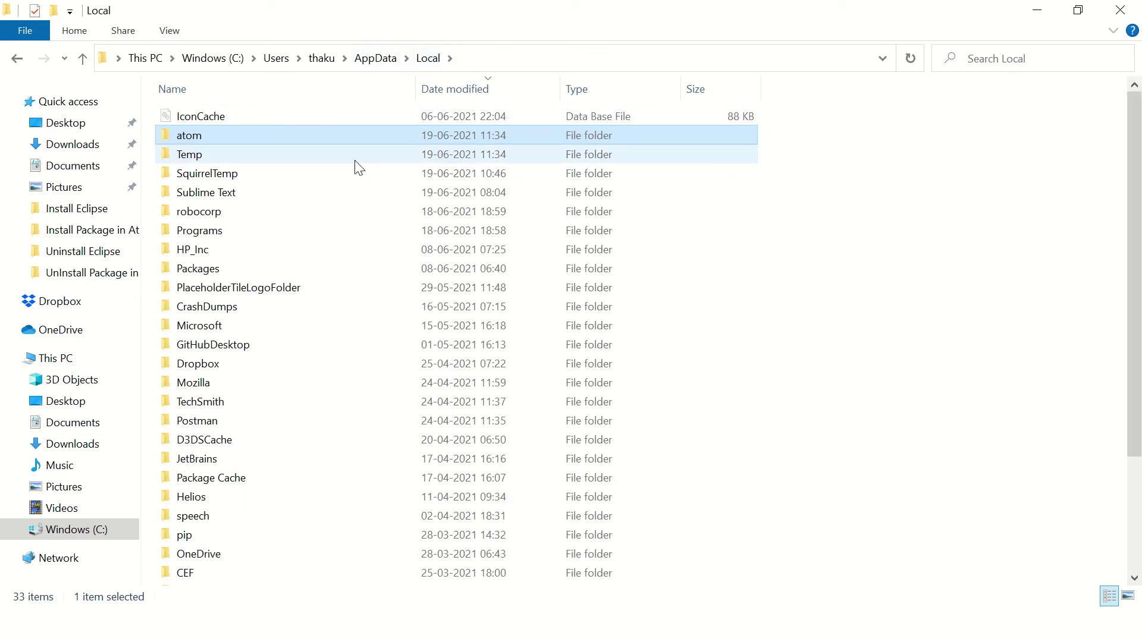
key("Delete")
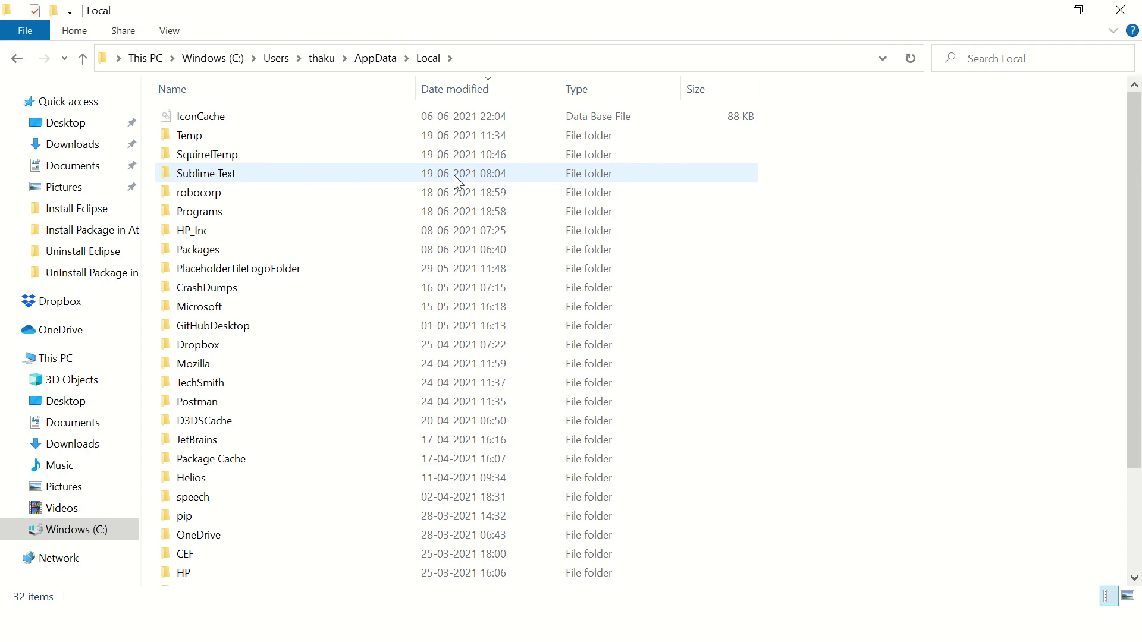